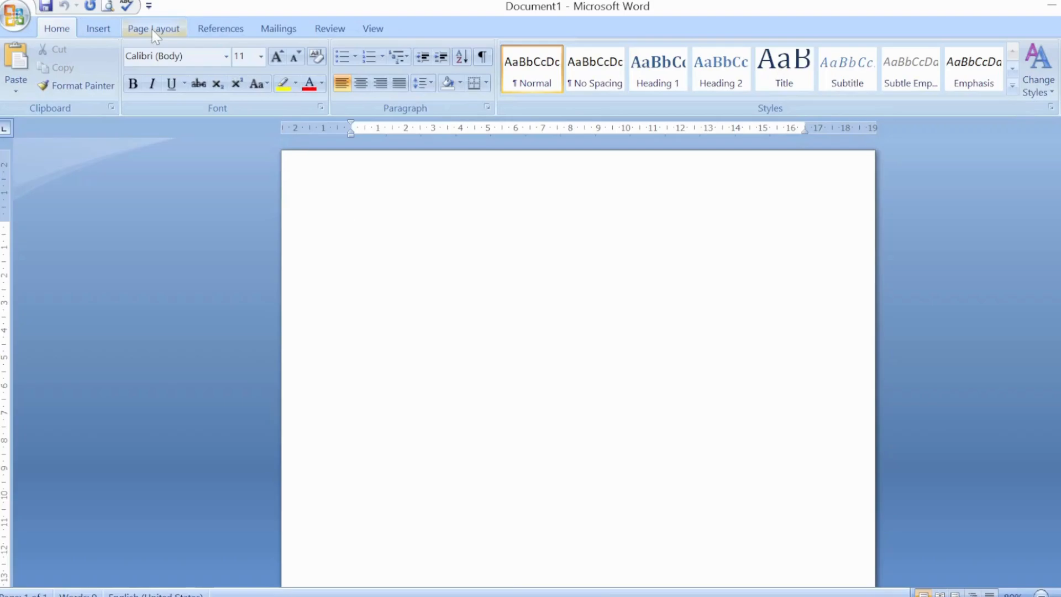
- Open the source manager and start a new source of the type Book
{"action": "left_click", "coordinate": [216, 39]}
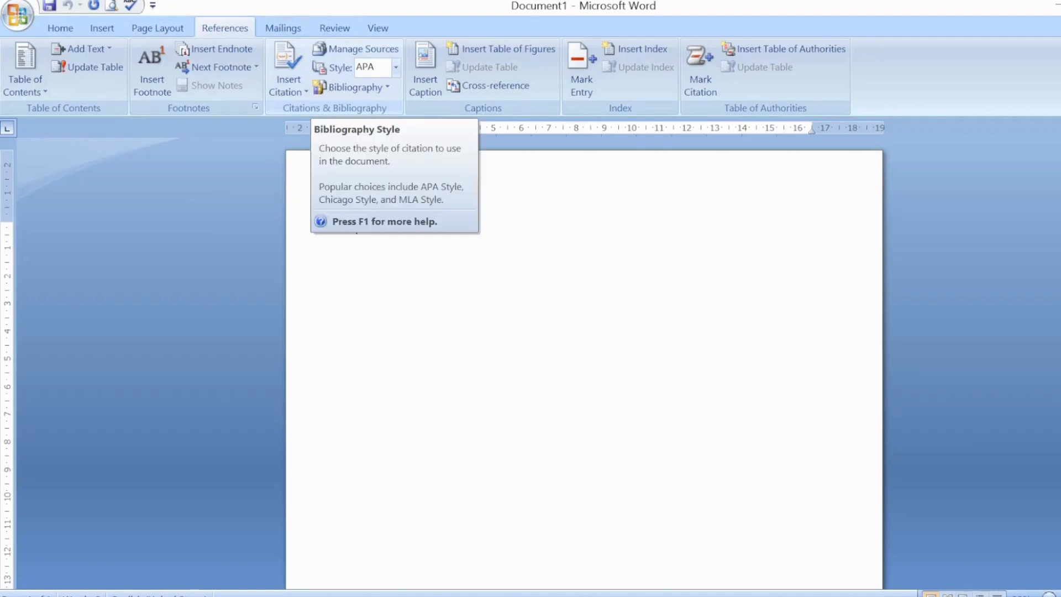
{"action": "left_click", "coordinate": [369, 51]}
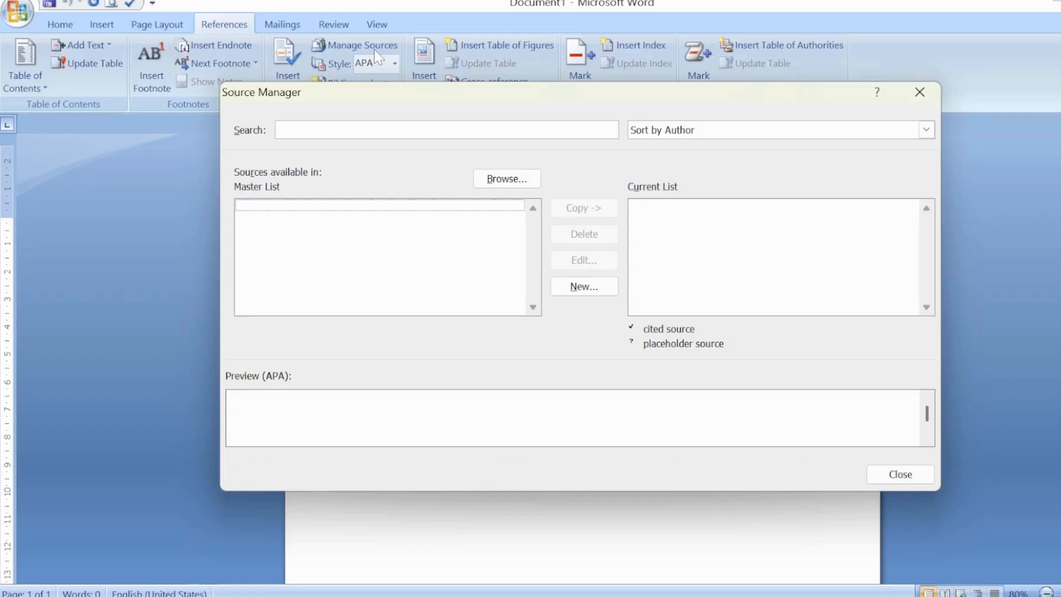
{"action": "left_click", "coordinate": [584, 287]}
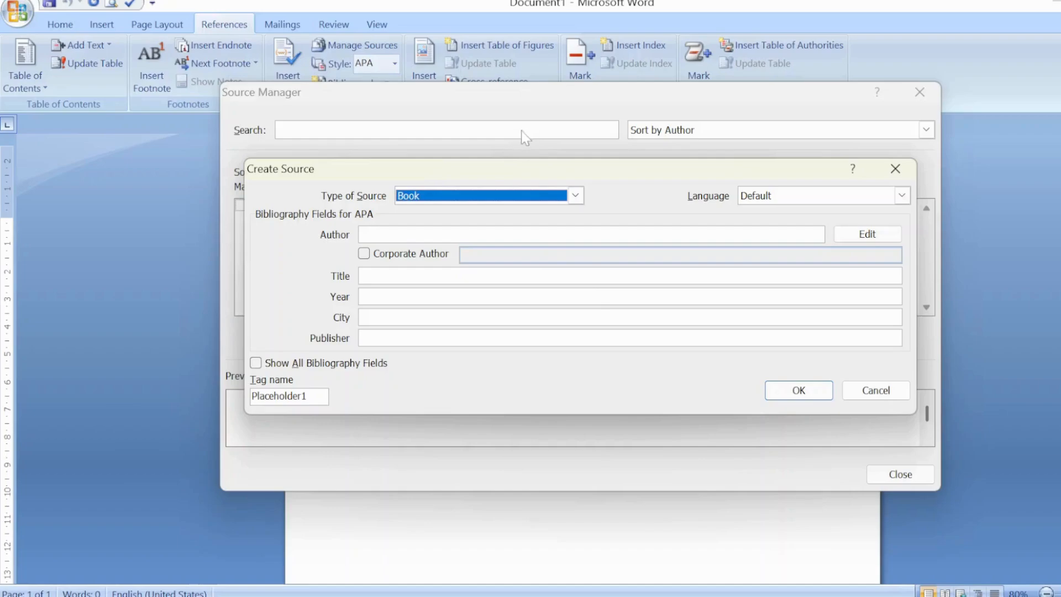
{"action": "left_click", "coordinate": [575, 197]}
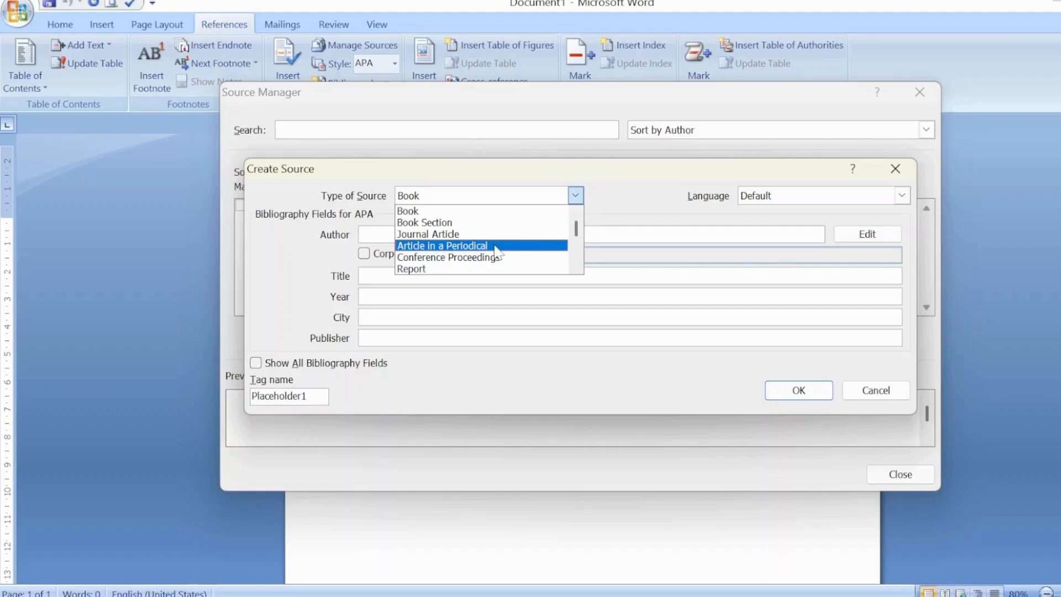
{"action": "left_click", "coordinate": [493, 213]}
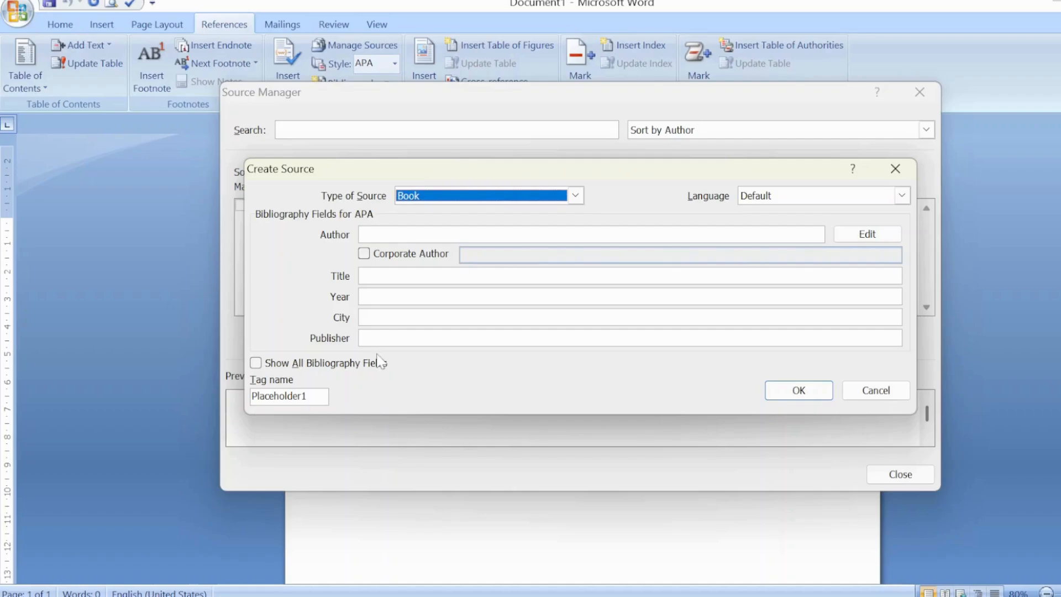
- Examine the entry examples for the book source's fields and the separate editor for author names
{"action": "left_click", "coordinate": [453, 318]}
{"action": "left_click", "coordinate": [392, 234]}
{"action": "left_click", "coordinate": [387, 277]}
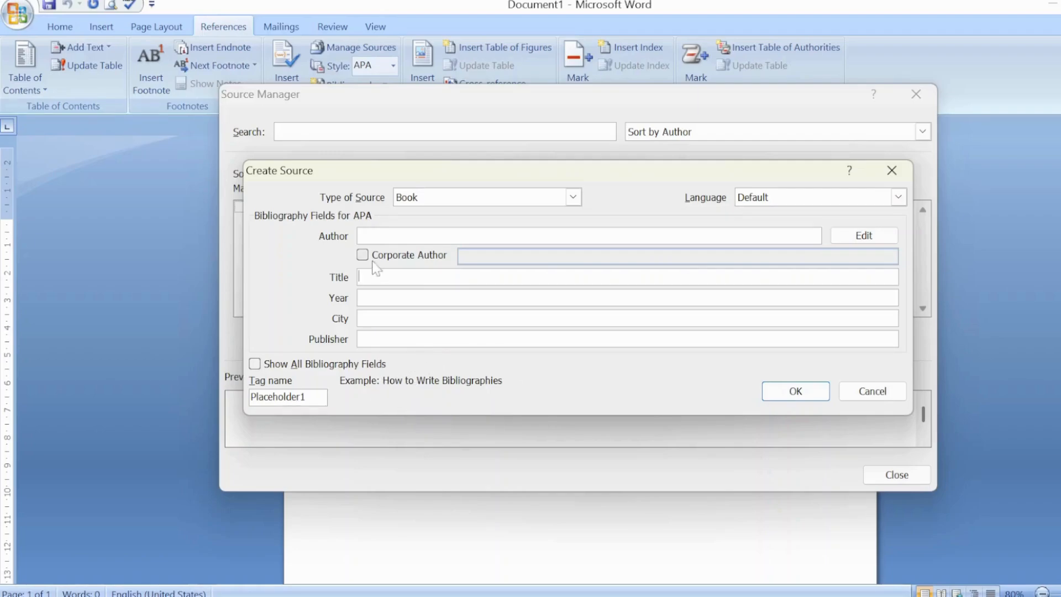
{"action": "left_click", "coordinate": [376, 237]}
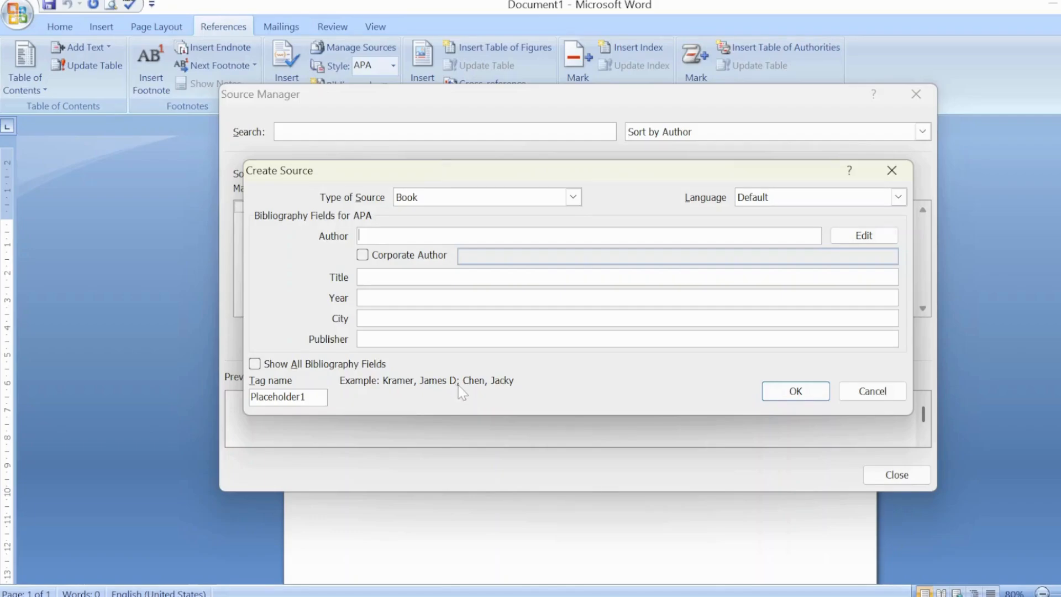
{"action": "left_click", "coordinate": [859, 237]}
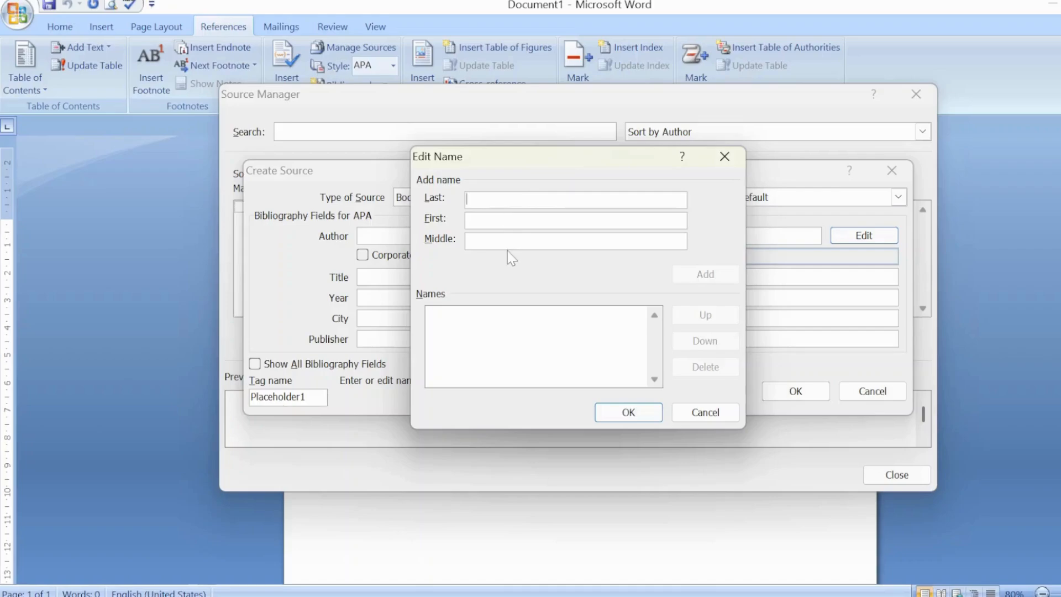
{"action": "left_click", "coordinate": [629, 413]}
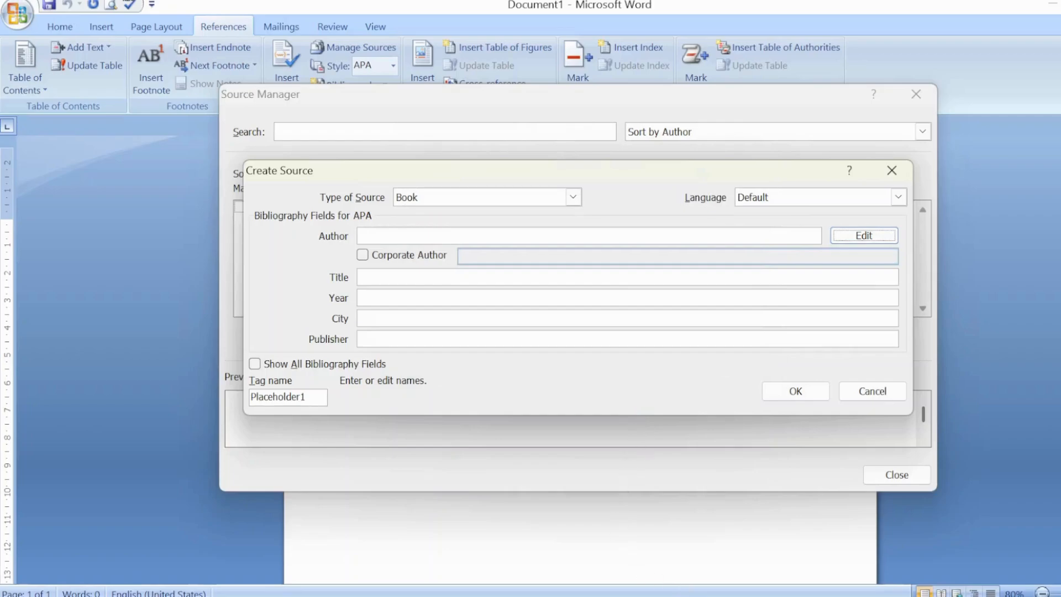
{"action": "left_click", "coordinate": [502, 282]}
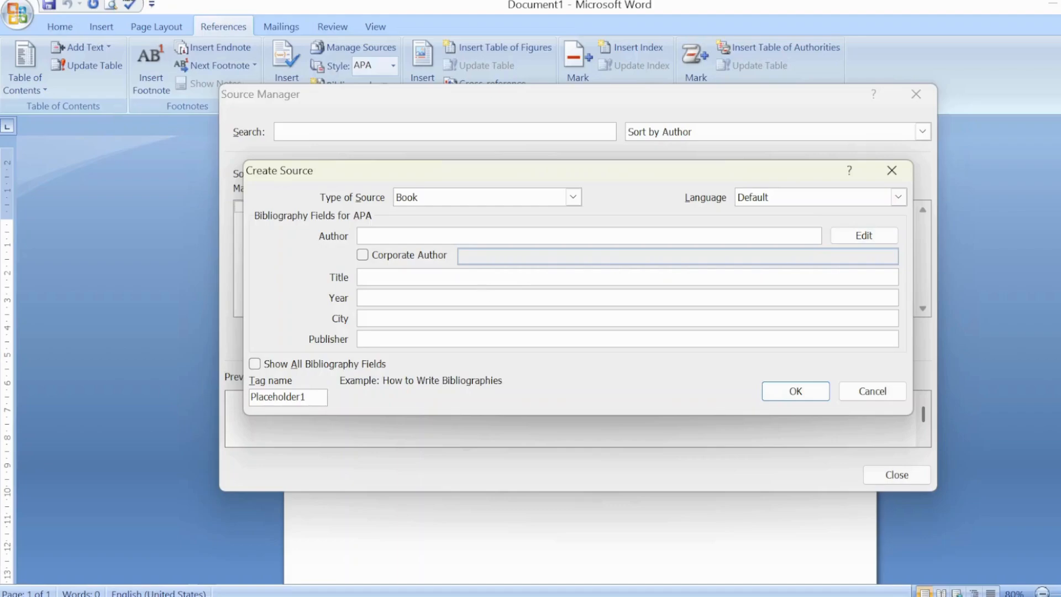
{"action": "key", "text": "Tab"}
{"action": "key", "text": "Tab"}
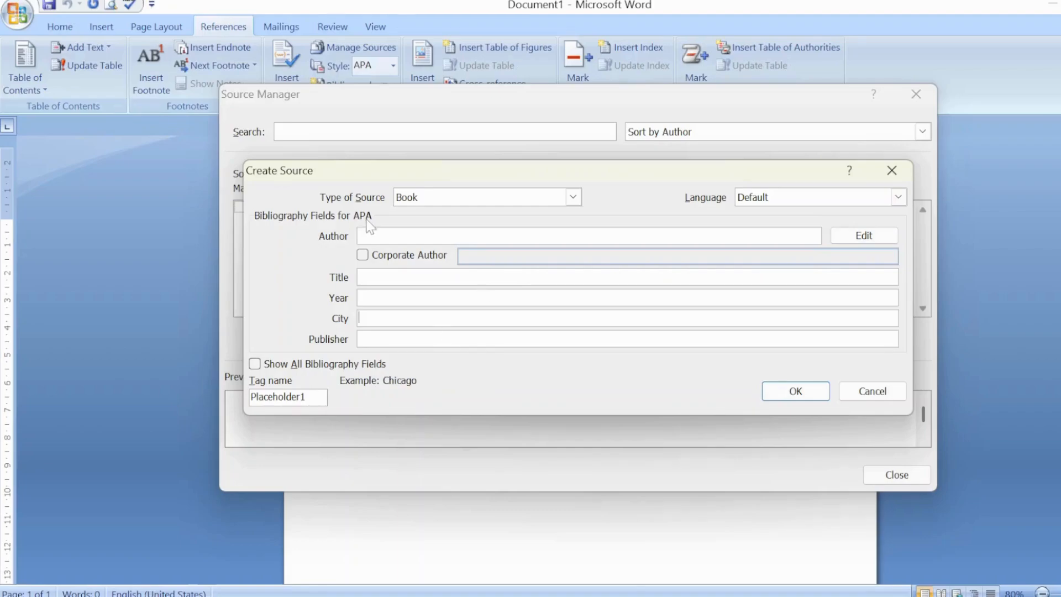
{"action": "key", "text": "Tab"}
- Enter the book author's name, surname first, and the title "Academic Writing Skills"
{"action": "left_click", "coordinate": [502, 238]}
{"action": "type", "text": "p"}
{"action": "key", "text": "BackSpace"}
{"action": "type", "text": "Patil,"}
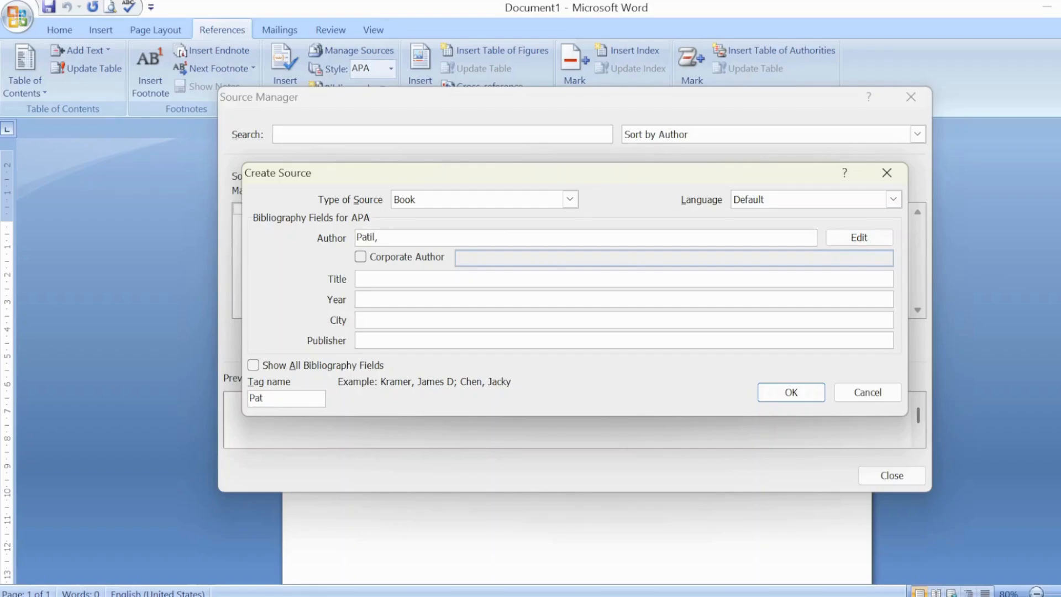
{"action": "type", "text": " Ramesh"}
{"action": "left_click", "coordinate": [357, 279]}
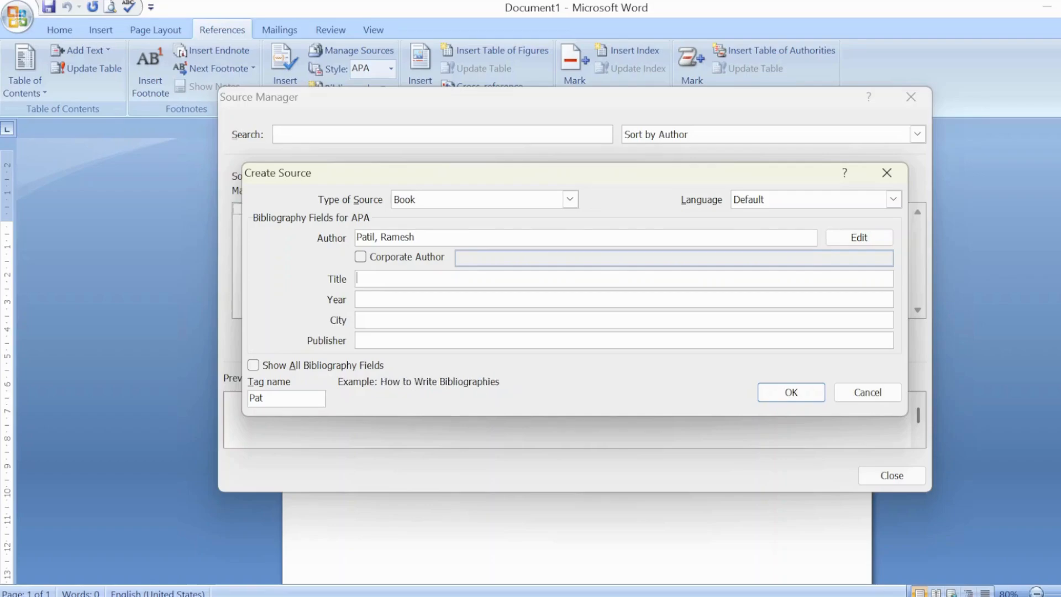
{"action": "type", "text": "Academic Writing Skills"}
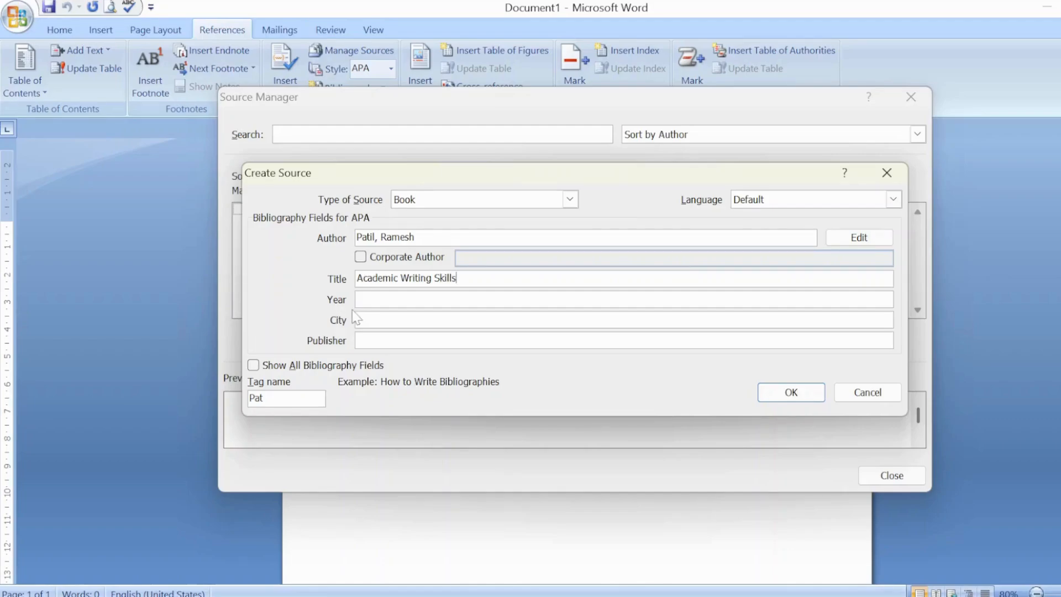
- Complete the book source with year 2021, city Mumbai and publisher Scholar Press, and save it with all bibliography fields shown
{"action": "key", "text": "Tab"}
{"action": "type", "text": "2021"}
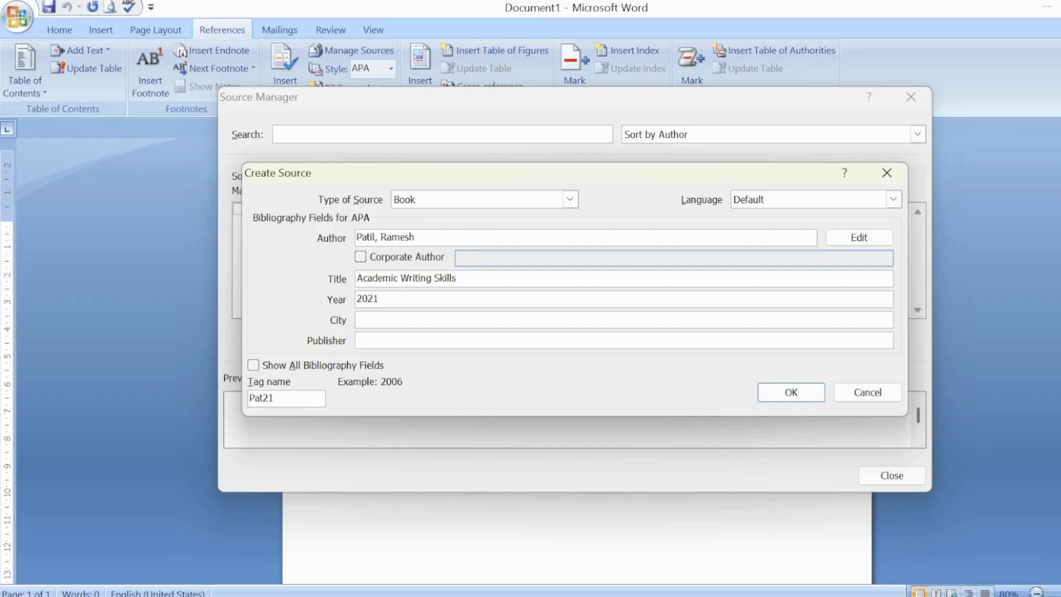
{"action": "key", "text": "Tab"}
{"action": "type", "text": "Mumbai"}
{"action": "key", "text": "Tab"}
{"action": "type", "text": "Scholar"}
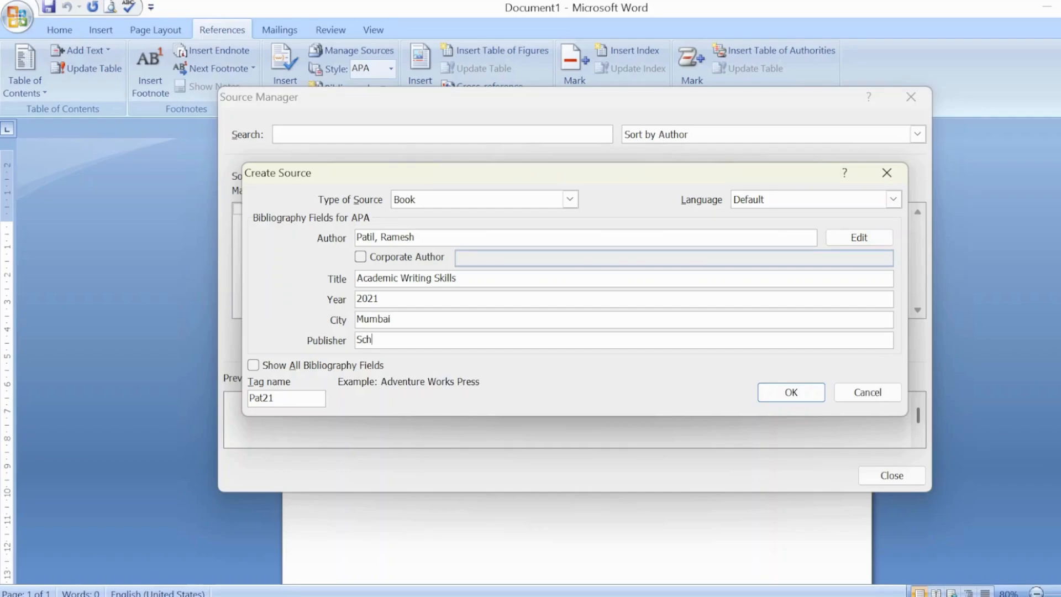
{"action": "type", "text": " Press"}
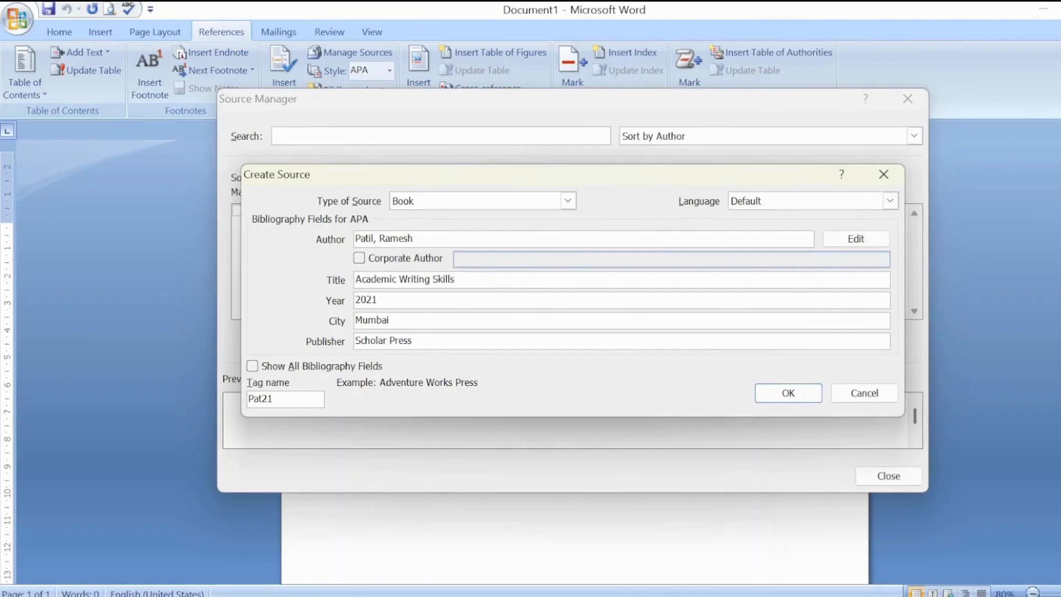
{"action": "left_click", "coordinate": [266, 366]}
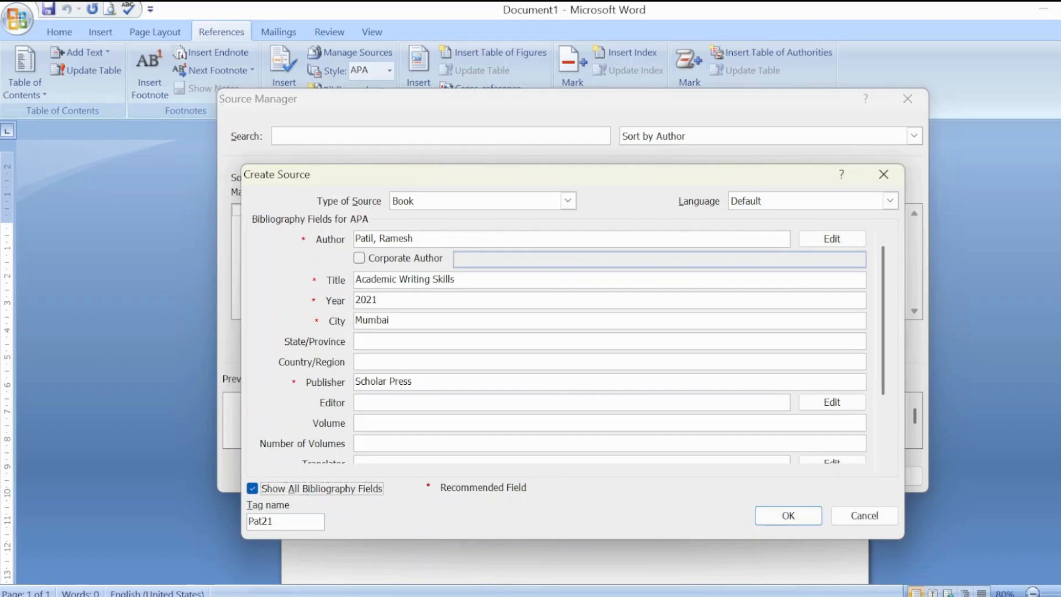
{"action": "left_click", "coordinate": [781, 525]}
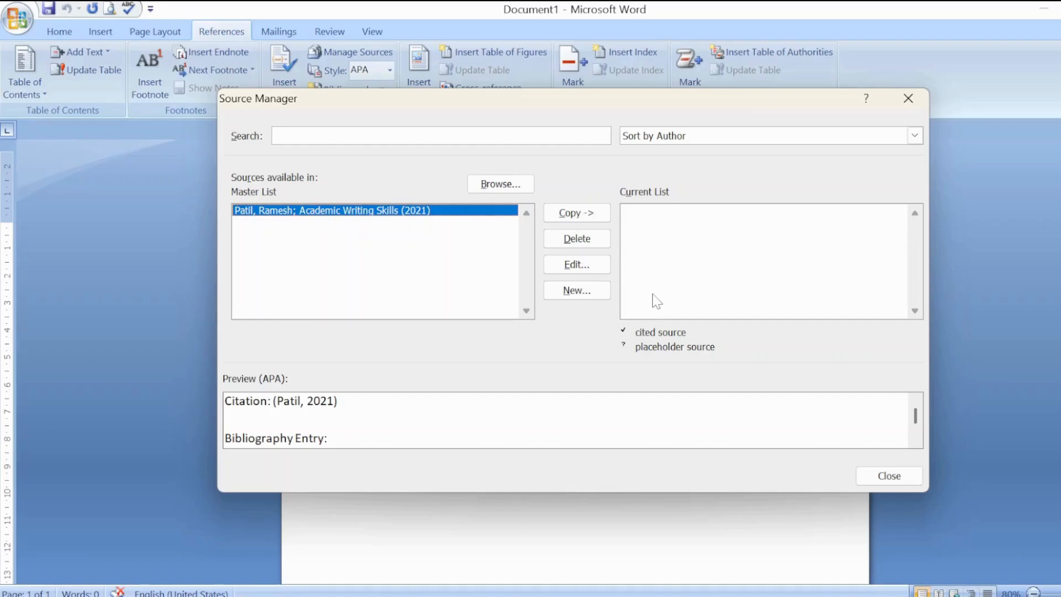
- Open a new Journal Article source and review its author, title, journal name, year and pages fields
{"action": "left_click", "coordinate": [579, 291]}
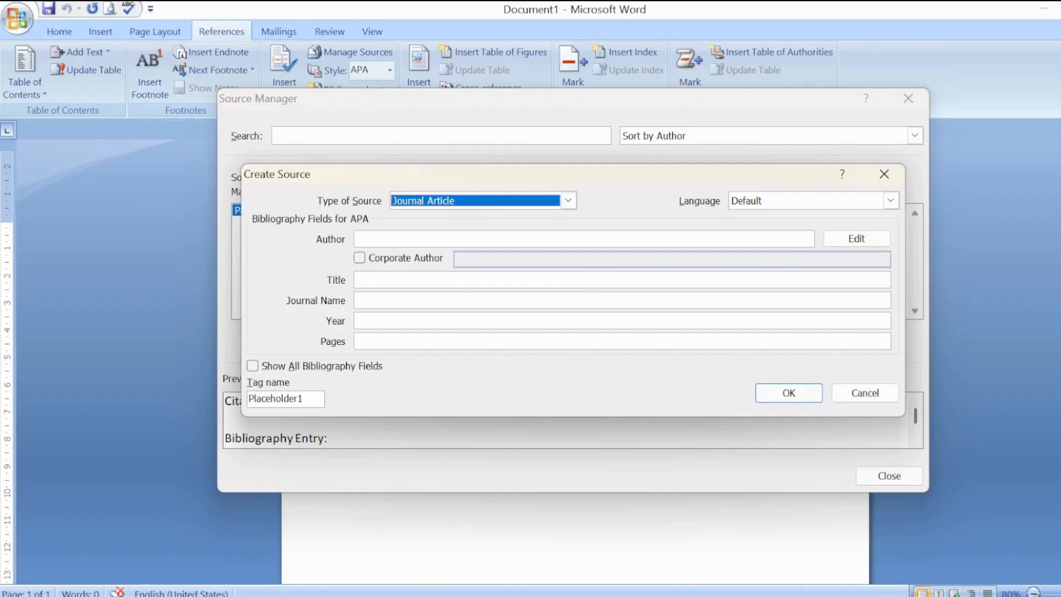
{"action": "left_click", "coordinate": [569, 202]}
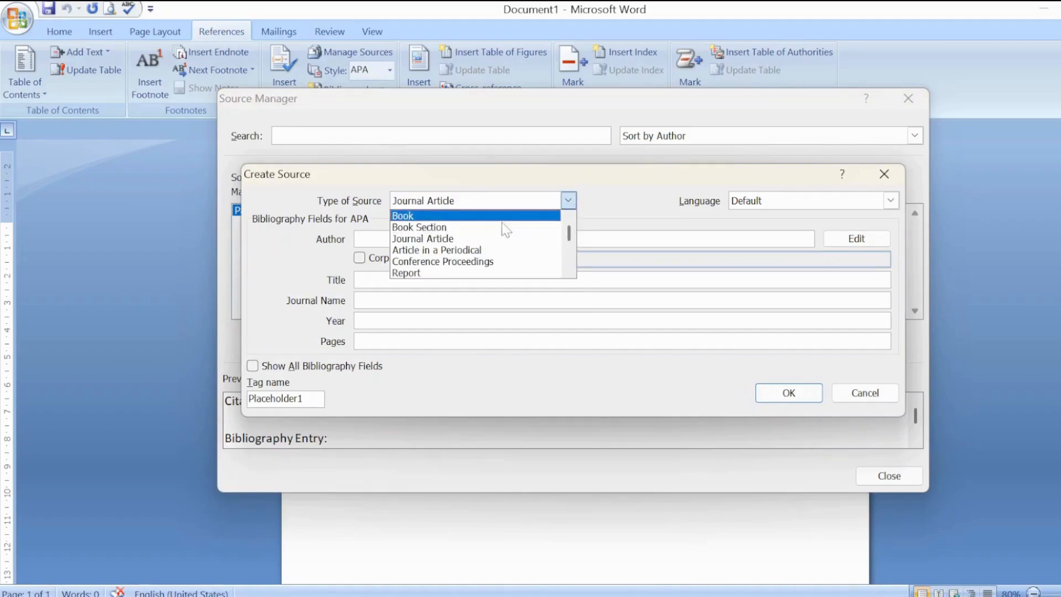
{"action": "left_click", "coordinate": [504, 238]}
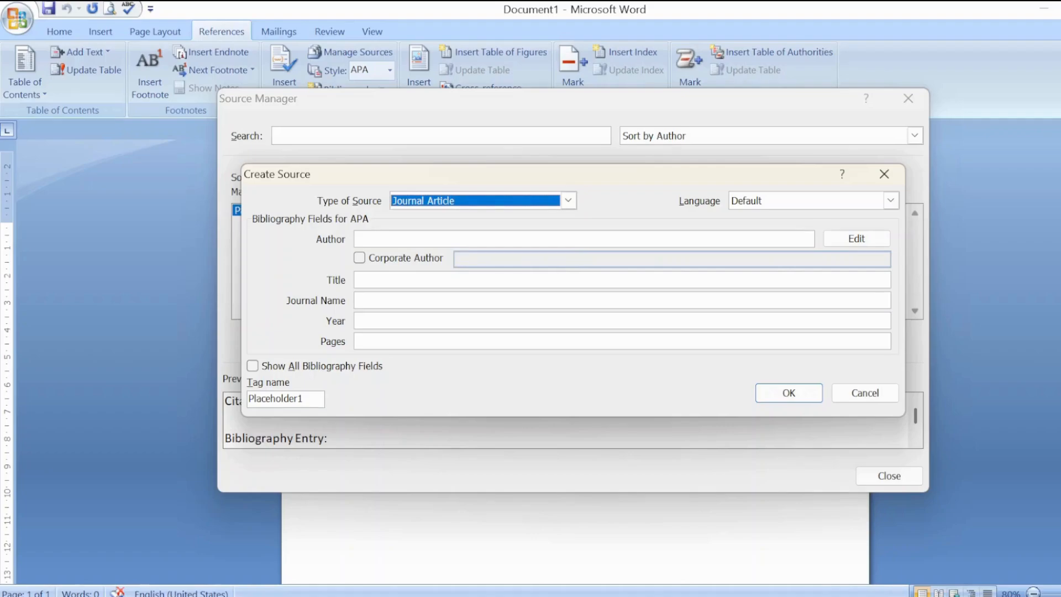
{"action": "left_click", "coordinate": [425, 239]}
{"action": "left_click", "coordinate": [421, 280]}
{"action": "left_click", "coordinate": [420, 300]}
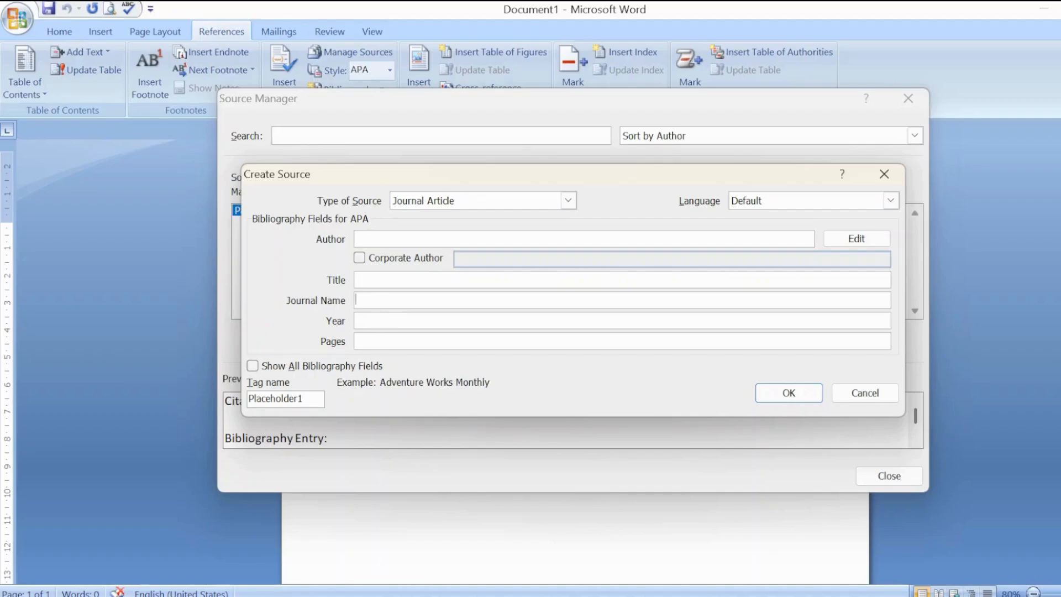
{"action": "left_click", "coordinate": [376, 322]}
{"action": "left_click", "coordinate": [376, 342]}
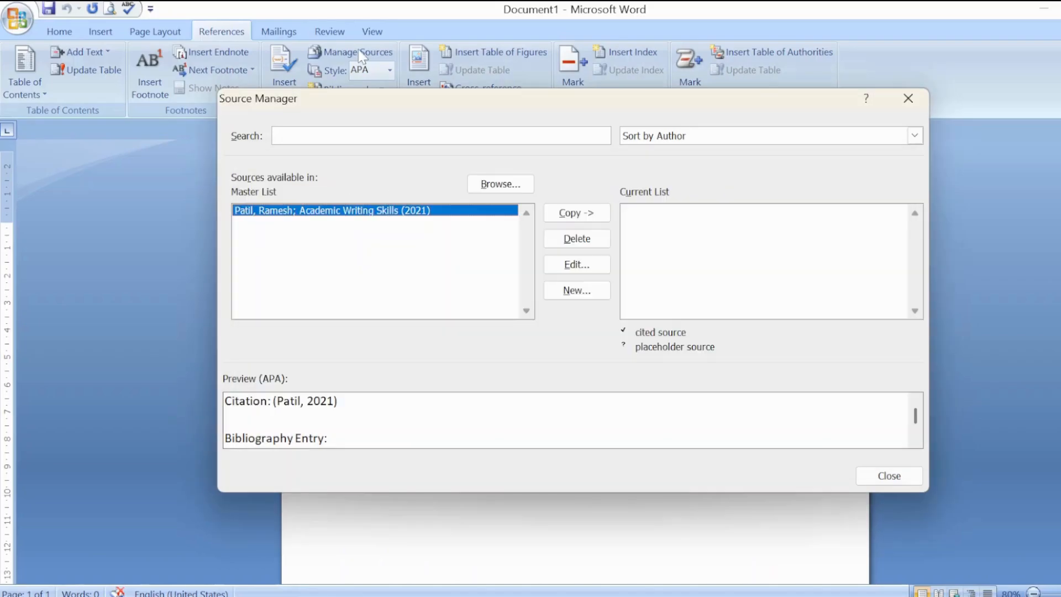
- Create a journal article source with the author's name, surname first, and the title "Referencing Practices in Higher Education"
{"action": "left_click", "coordinate": [577, 290]}
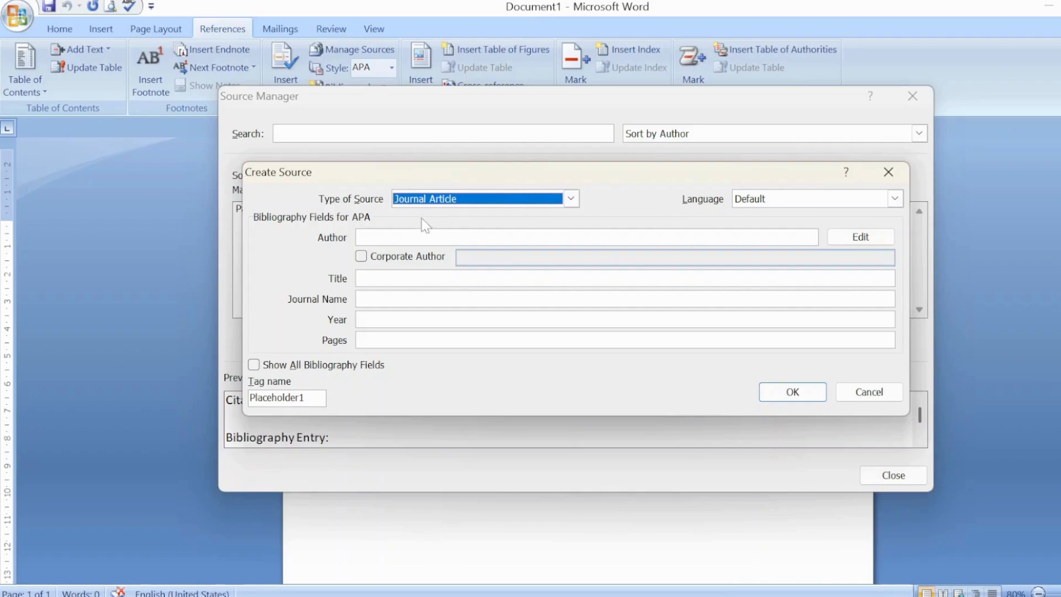
{"action": "type", "text": "Nair, "}
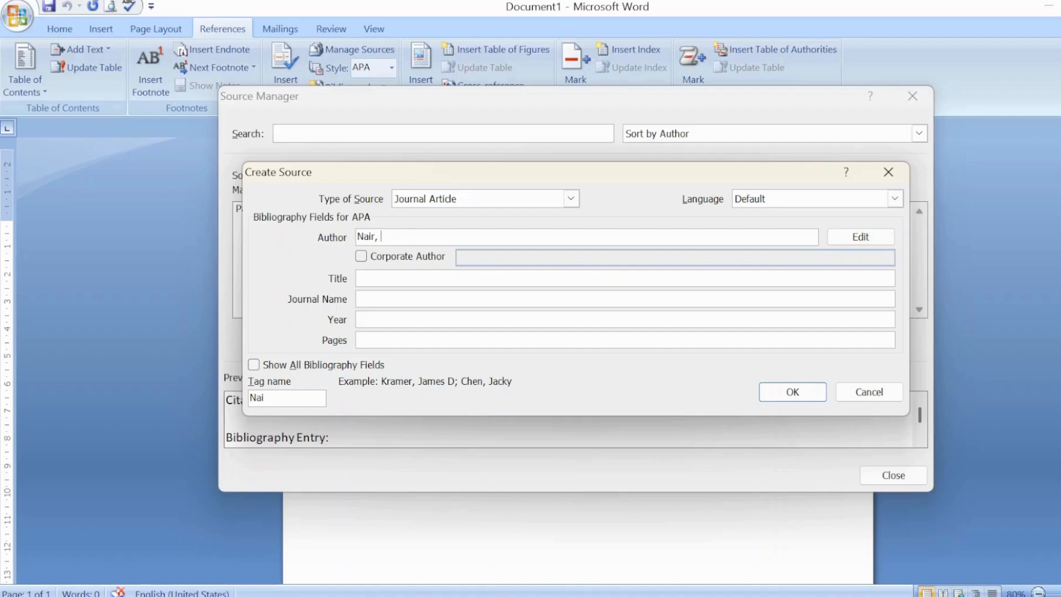
{"action": "type", "text": "Meena"}
{"action": "left_click", "coordinate": [387, 278]}
{"action": "type", "text": "Refe"}
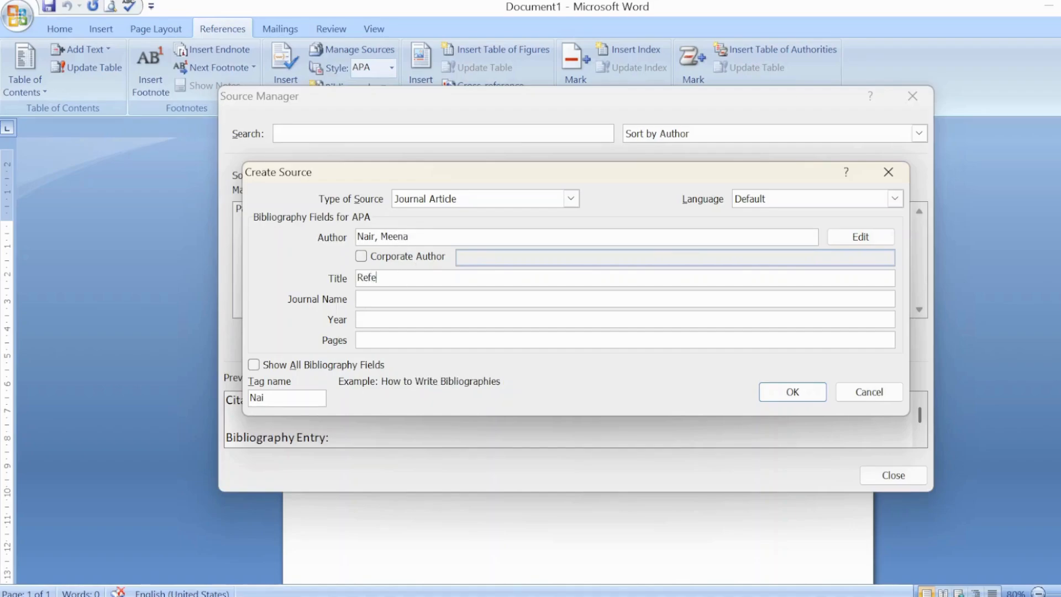
{"action": "type", "text": "rencing Practices in Higher Education"}
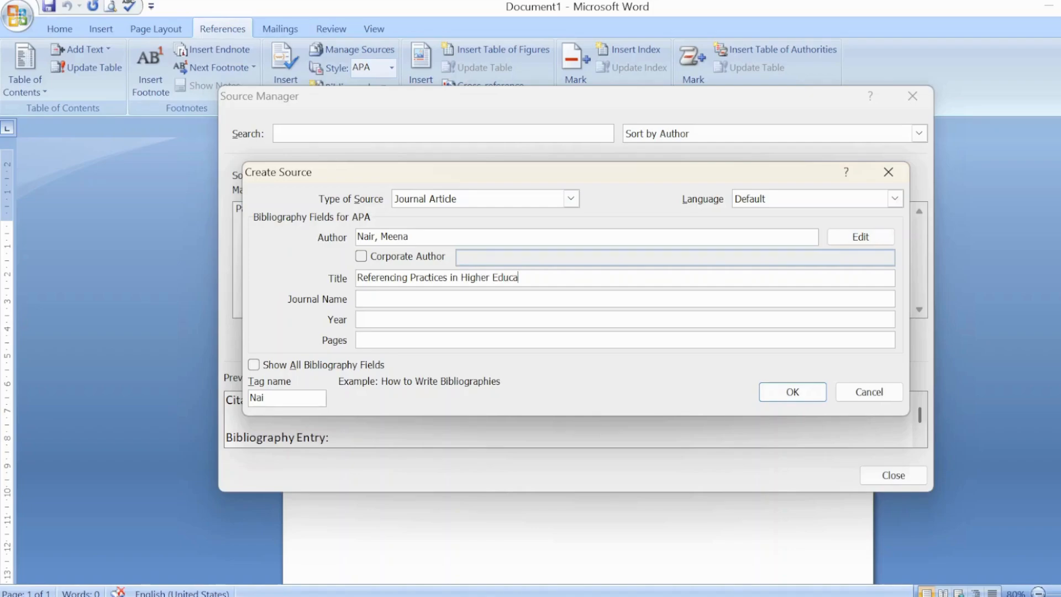
- Set the journal name to "Journal of Academic Research", the year to 2025 and the pages to 45-53, and save the source
{"action": "key", "text": "Tab"}
{"action": "type", "text": "J"}
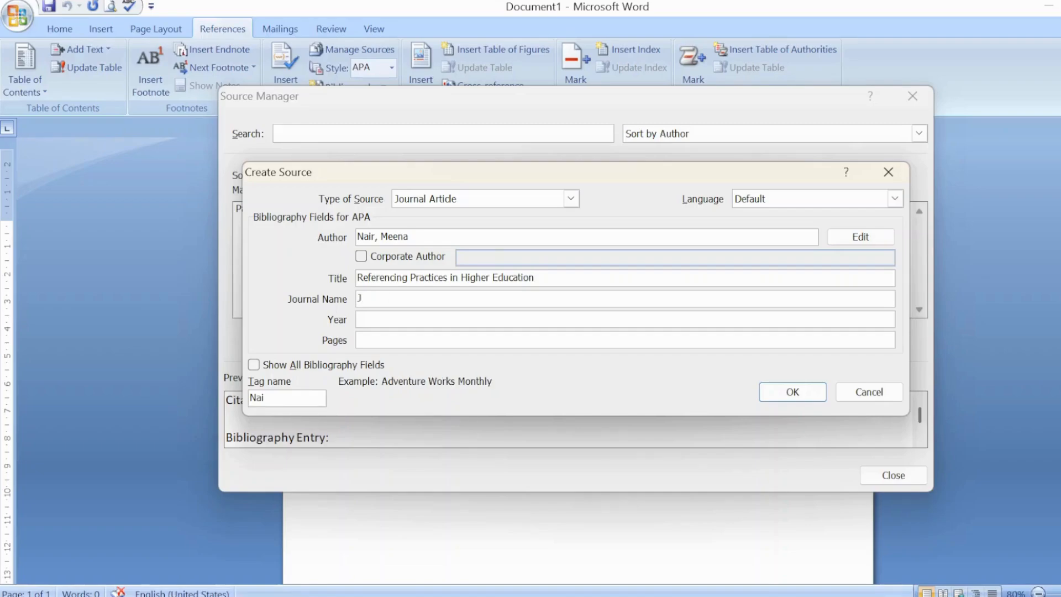
{"action": "type", "text": "ournal of Academic Research"}
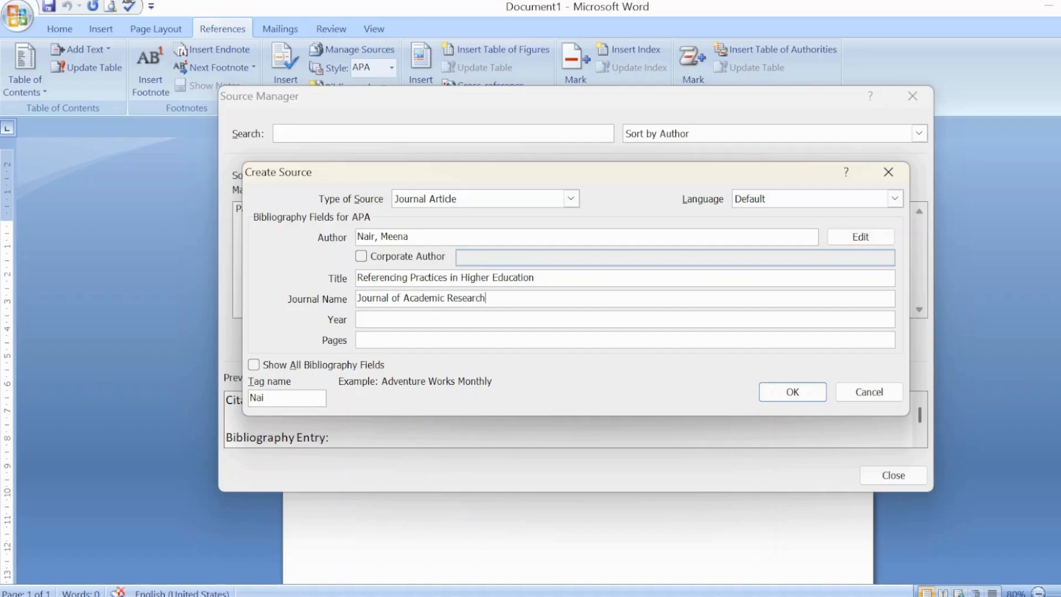
{"action": "left_click", "coordinate": [423, 320]}
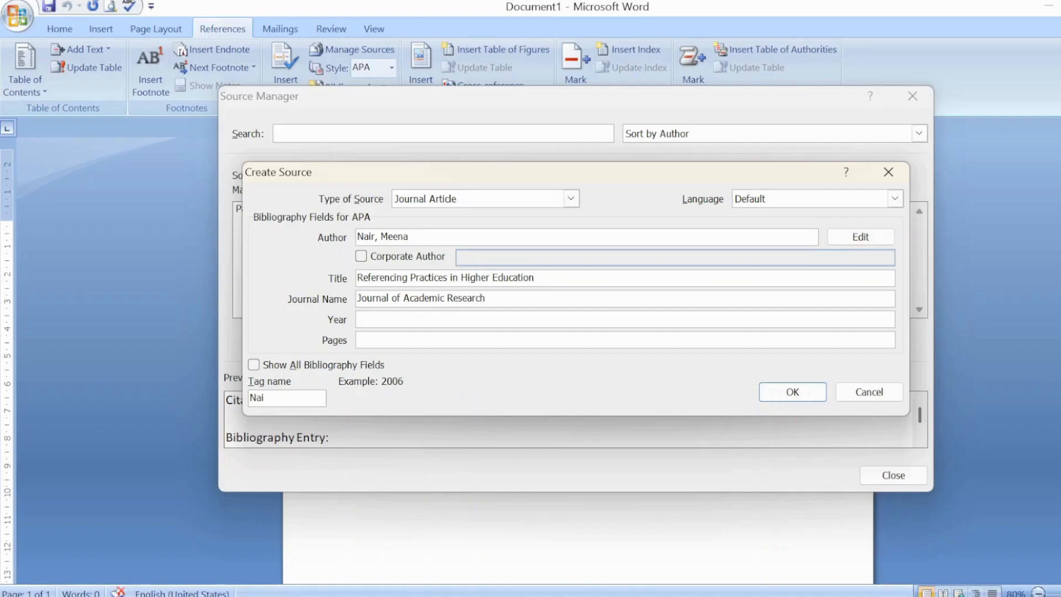
{"action": "type", "text": "2025"}
{"action": "key", "text": "Tab"}
{"action": "type", "text": "45-53"}
{"action": "left_click", "coordinate": [792, 392]}
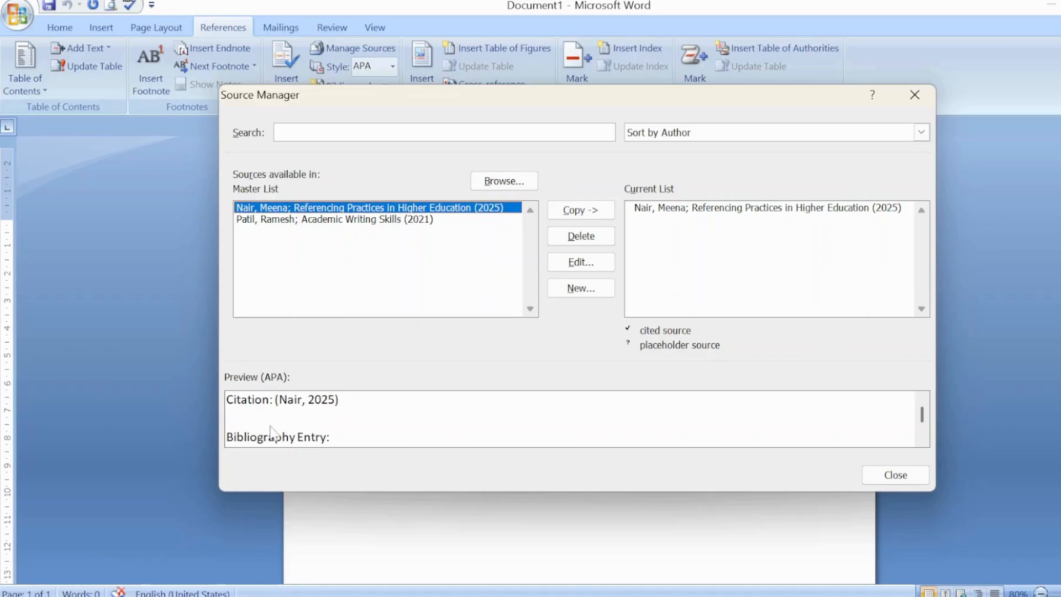
- Start another new source and open its list of source types
{"action": "left_click", "coordinate": [595, 286]}
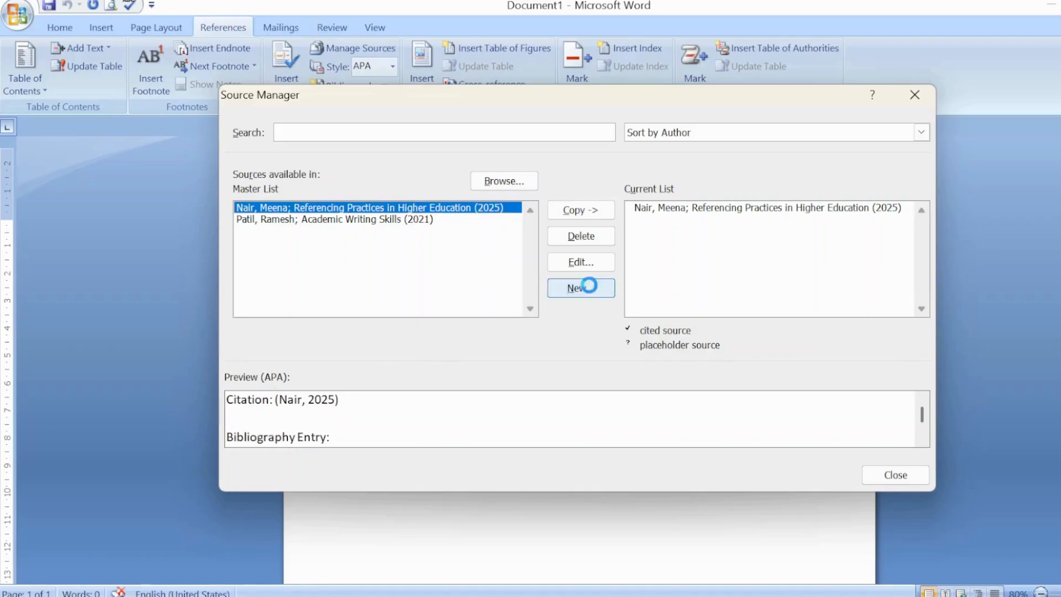
{"action": "left_click", "coordinate": [572, 199]}
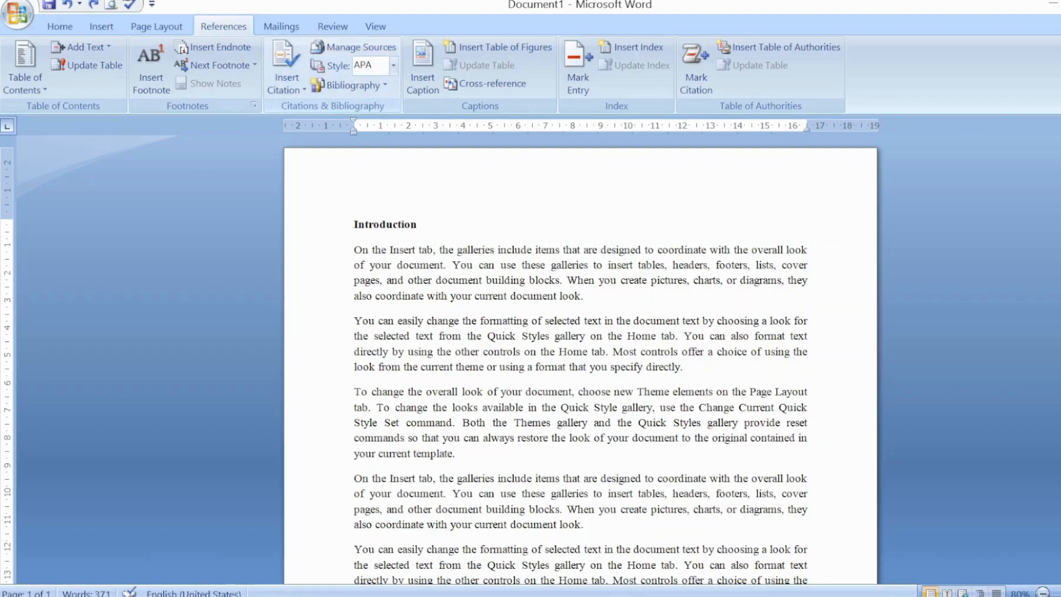
- Set the citation style to APA and cite "Referencing Practices in Higher Education" before the full stop ending the first paragraph
{"action": "left_click", "coordinate": [394, 64]}
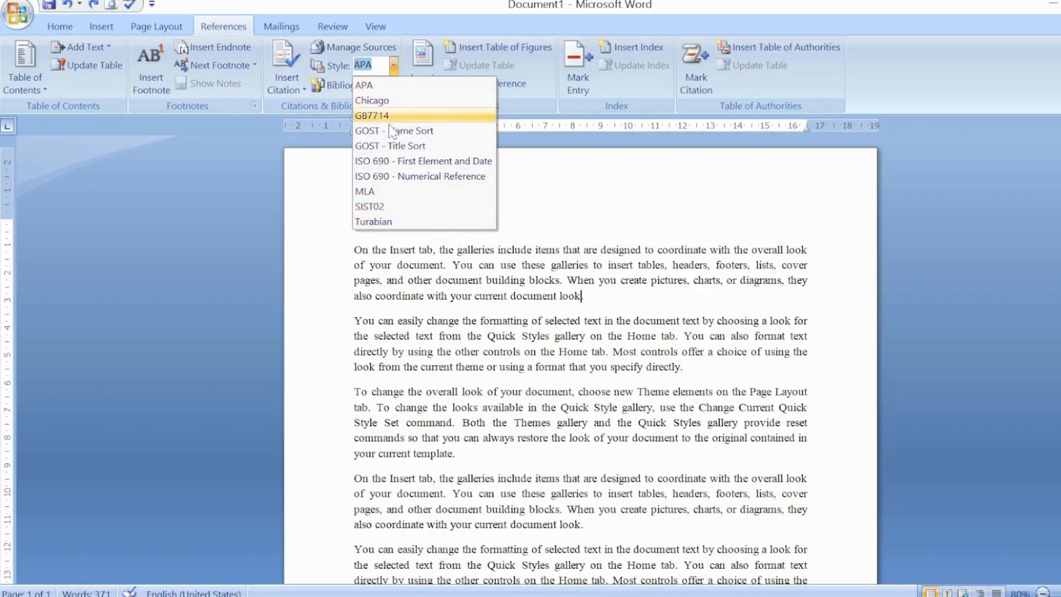
{"action": "left_click", "coordinate": [388, 87]}
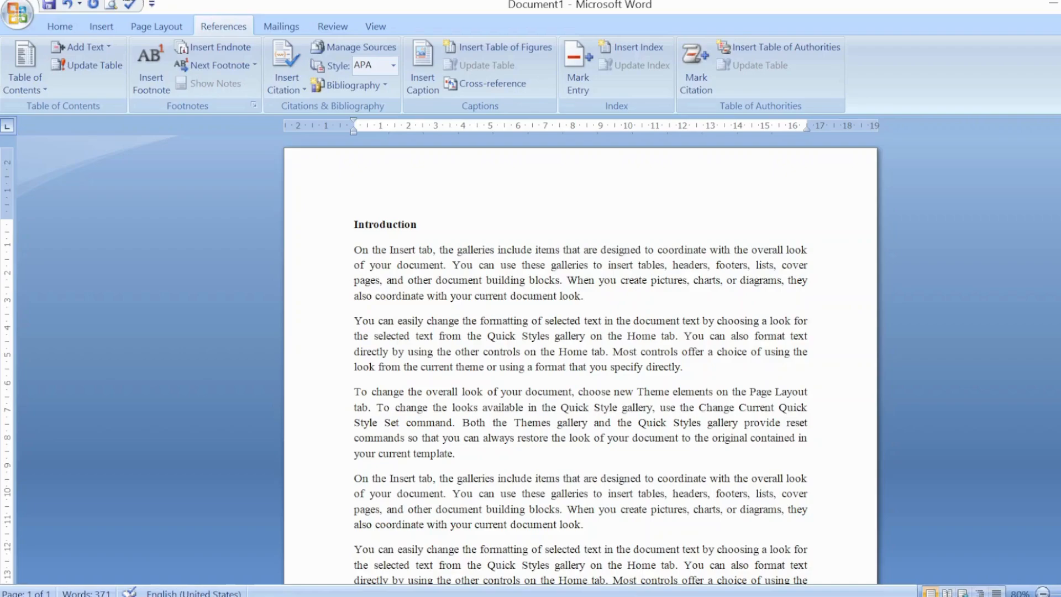
{"action": "left_click", "coordinate": [561, 281]}
{"action": "left_click", "coordinate": [581, 295]}
{"action": "left_click", "coordinate": [294, 69]}
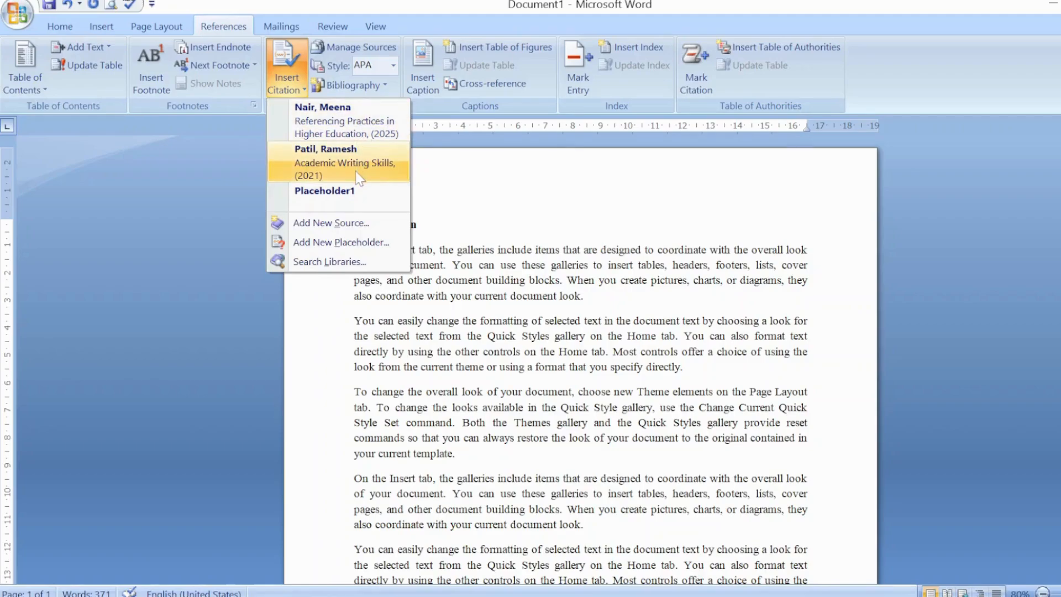
{"action": "left_click", "coordinate": [362, 126]}
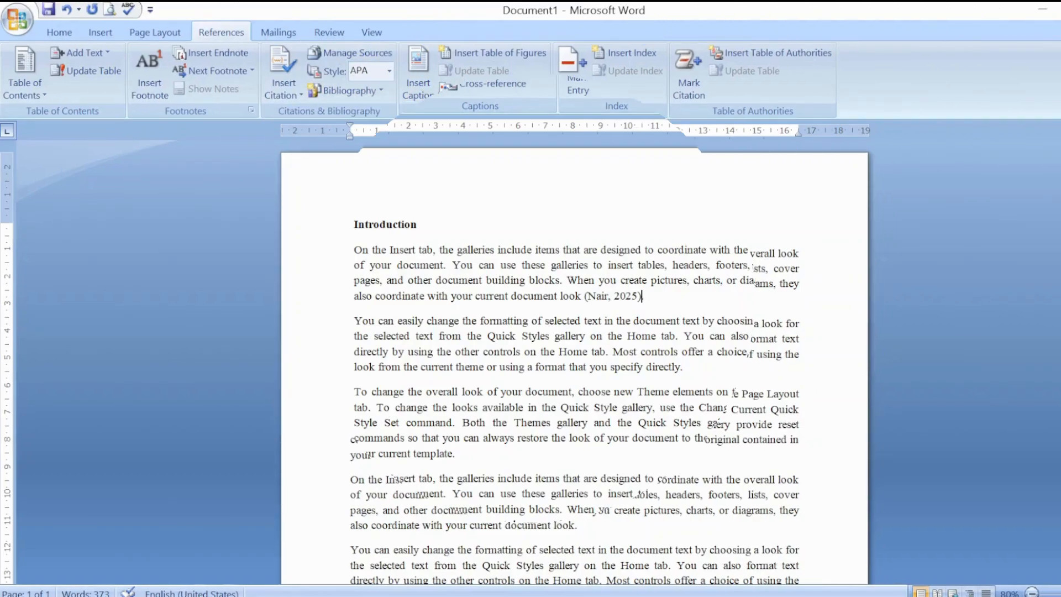
- Cite the book "Academic Writing Skills" before the full stop at the end of the second paragraph
{"action": "left_click", "coordinate": [677, 370]}
{"action": "key", "text": "Left"}
{"action": "left_click", "coordinate": [284, 87]}
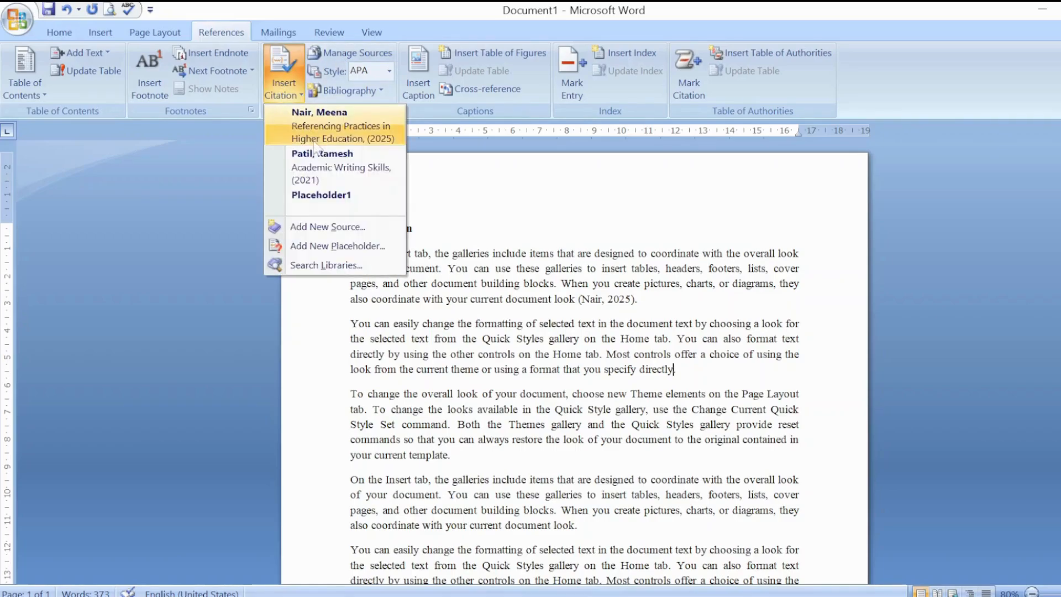
{"action": "left_click", "coordinate": [323, 162]}
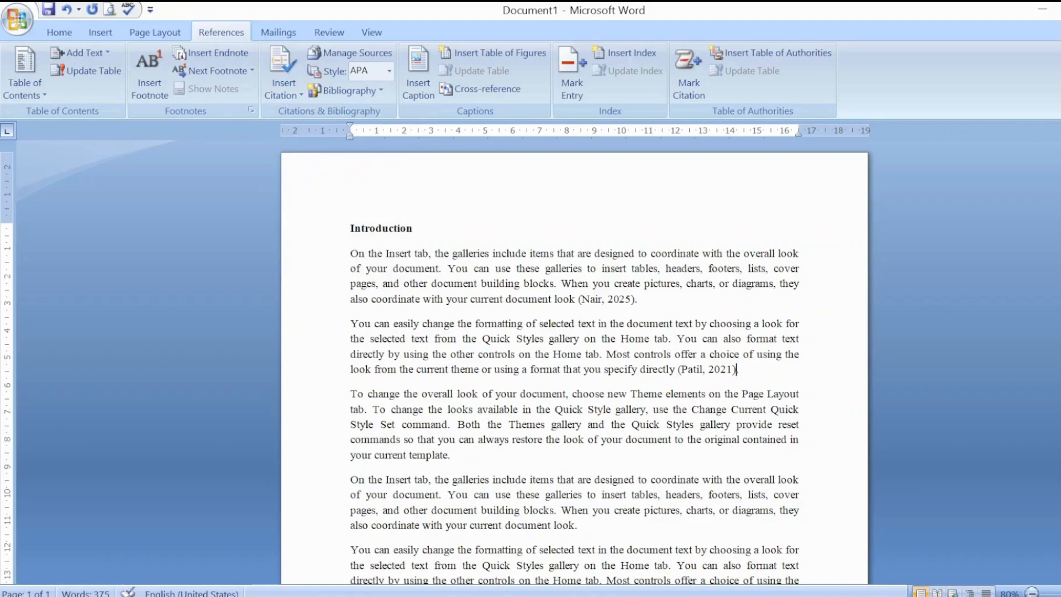
- Cite the journal article "Referencing Practices in Higher Education" before the full stop at the end of the third paragraph
{"action": "left_click", "coordinate": [449, 455]}
{"action": "left_click", "coordinate": [288, 101]}
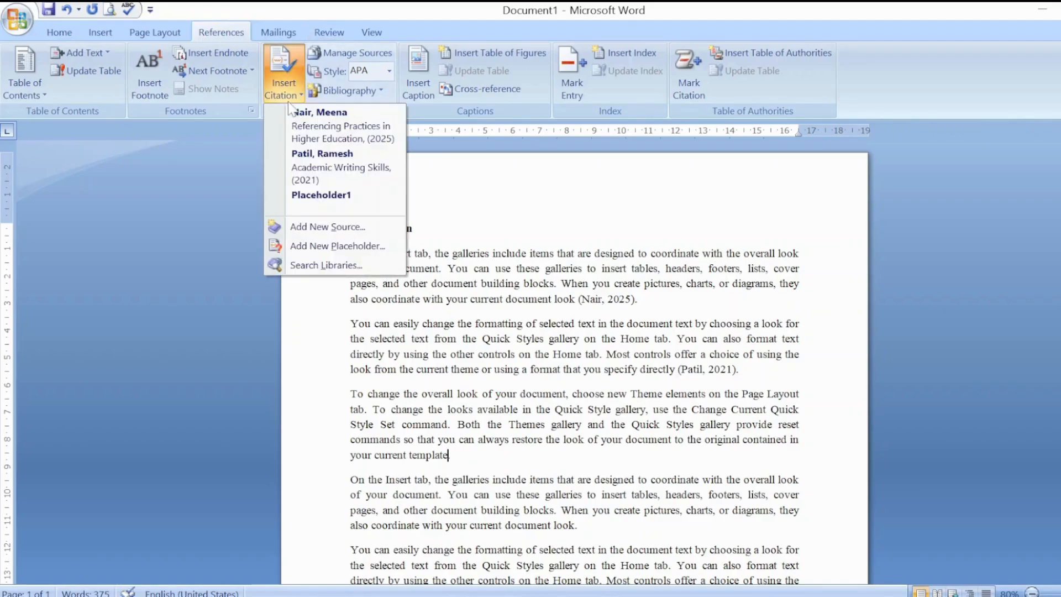
{"action": "left_click", "coordinate": [309, 122]}
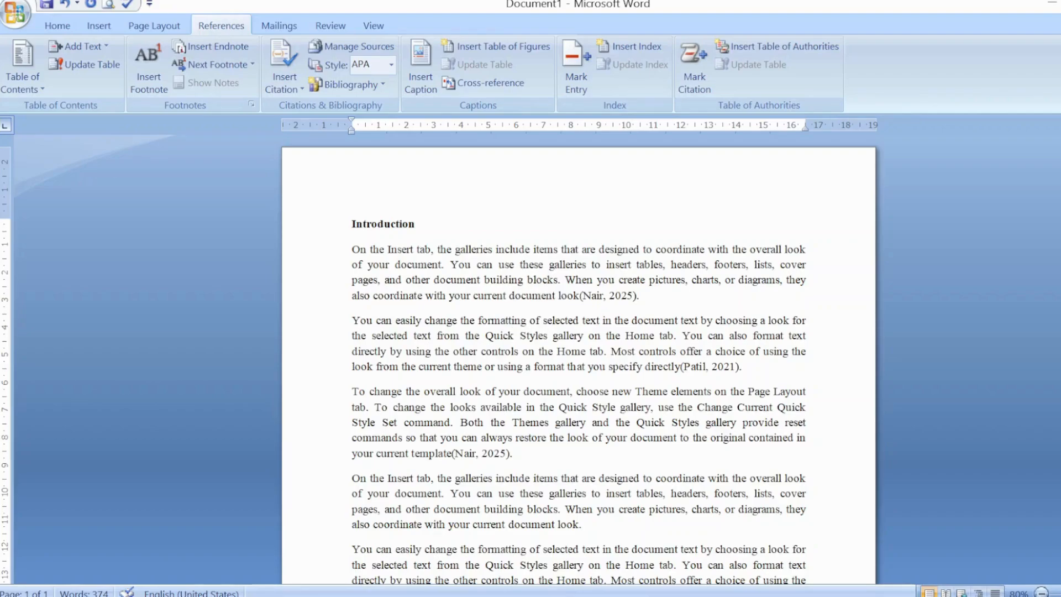
- Insert a built-in Works Cited list below the last paragraph of the document
{"action": "scroll", "coordinate": [578, 359], "scroll_direction": "down", "scroll_amount": 5}
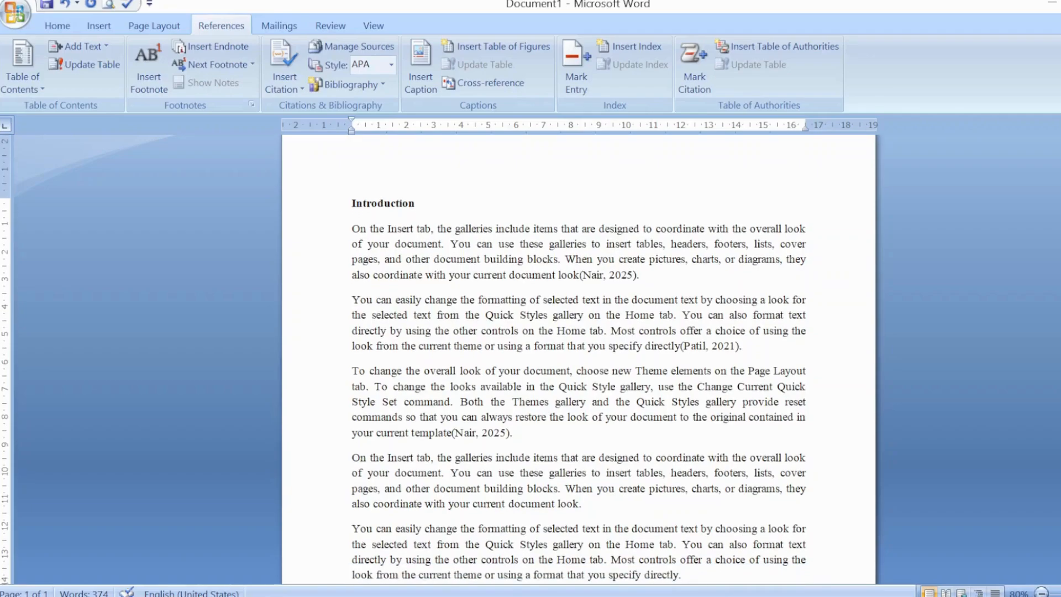
{"action": "scroll", "coordinate": [579, 359], "scroll_direction": "down", "scroll_amount": 3}
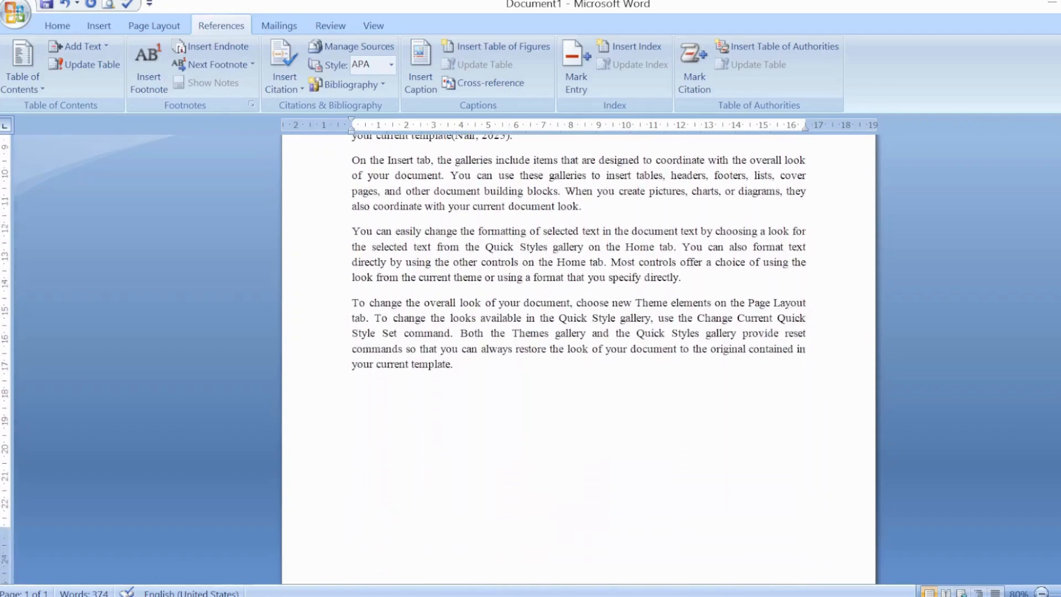
{"action": "scroll", "coordinate": [579, 360], "scroll_direction": "up", "scroll_amount": 6}
{"action": "scroll", "coordinate": [579, 360], "scroll_direction": "up", "scroll_amount": 2}
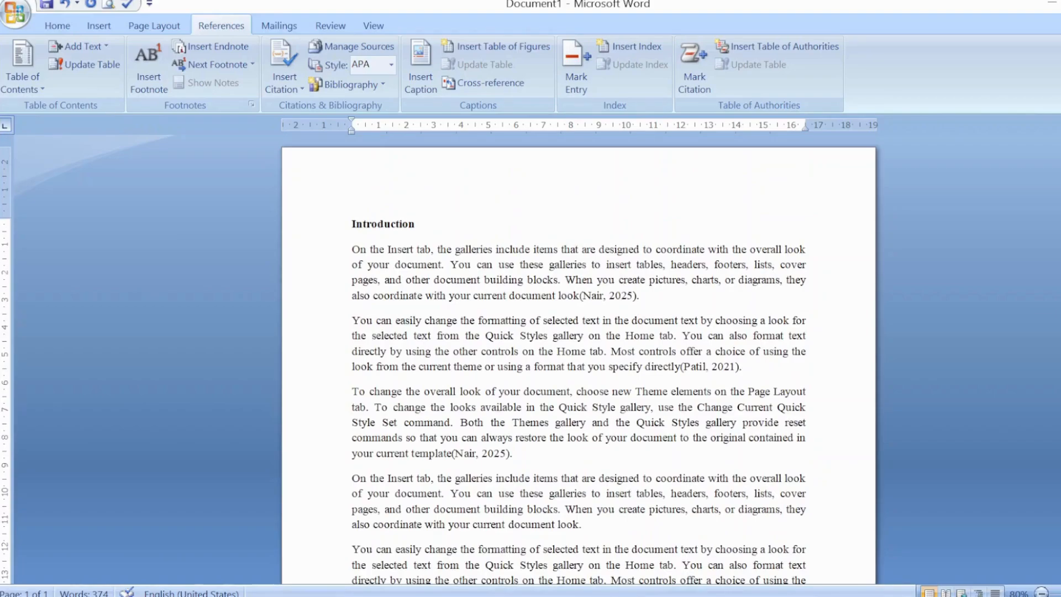
{"action": "scroll", "coordinate": [578, 359], "scroll_direction": "down", "scroll_amount": 6}
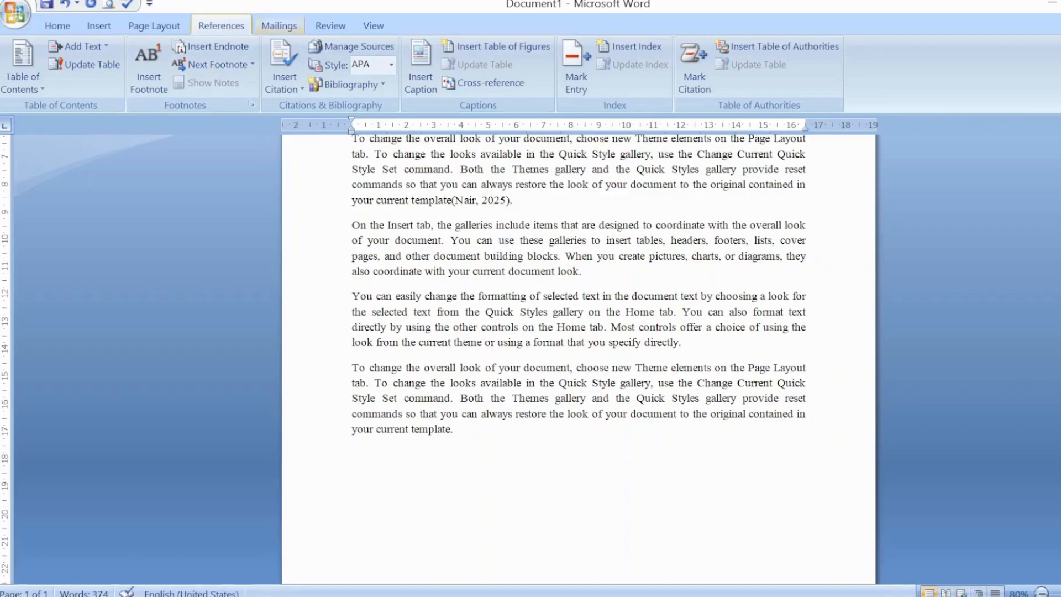
{"action": "left_click", "coordinate": [362, 85]}
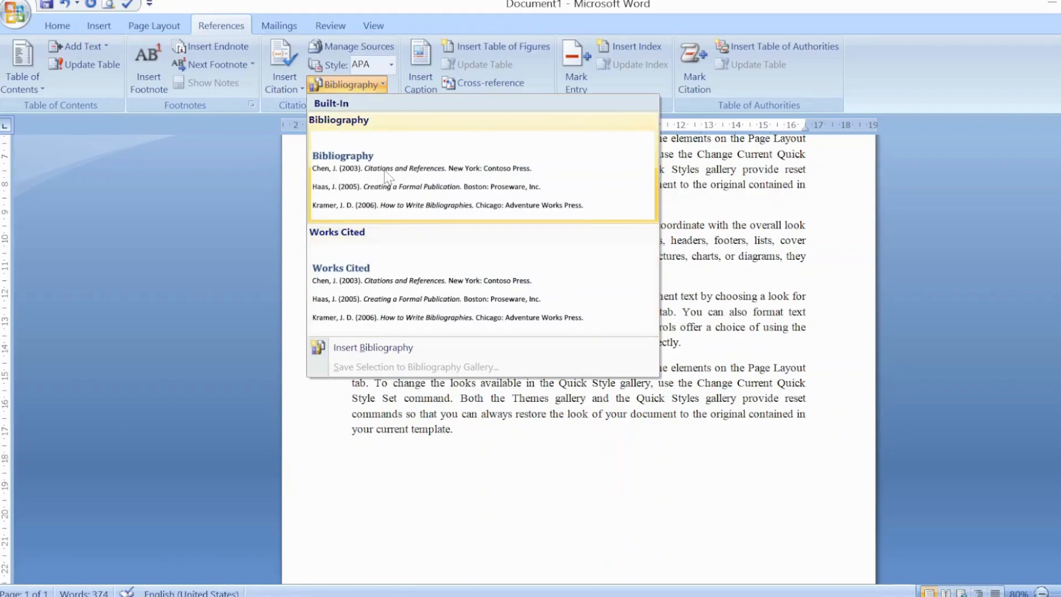
{"action": "left_click", "coordinate": [385, 278]}
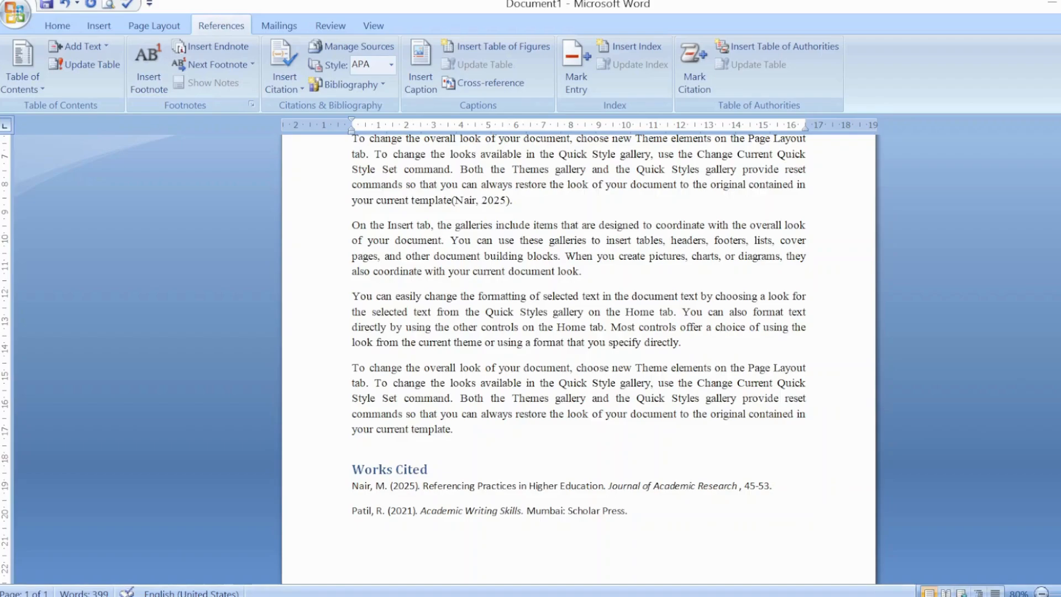
- Change the citation style of the whole document to Chicago and check the reformatted Works Cited list
{"action": "key", "text": "ctrl+Home"}
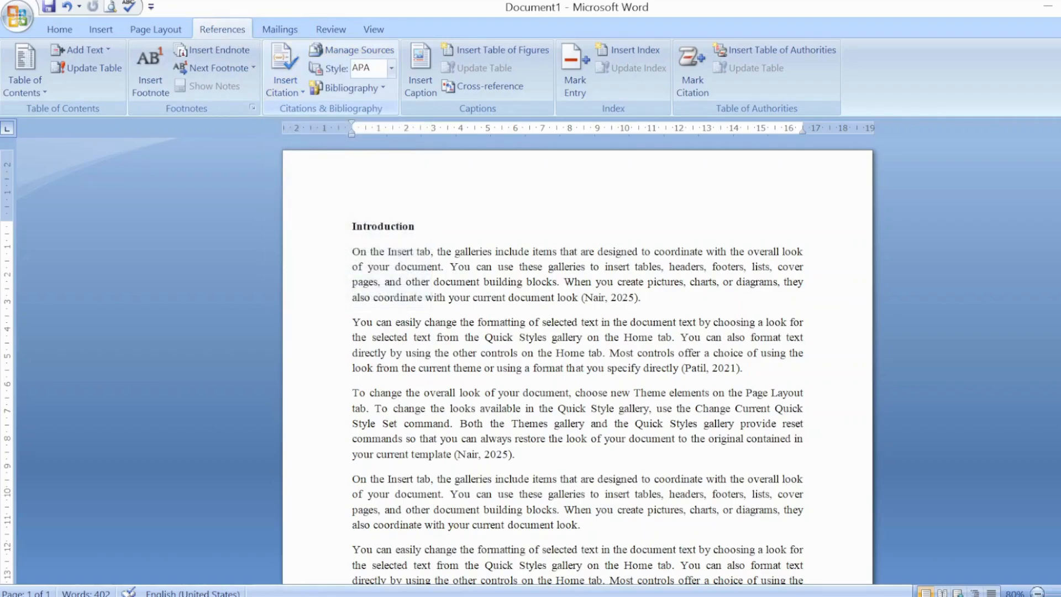
{"action": "left_click", "coordinate": [390, 70]}
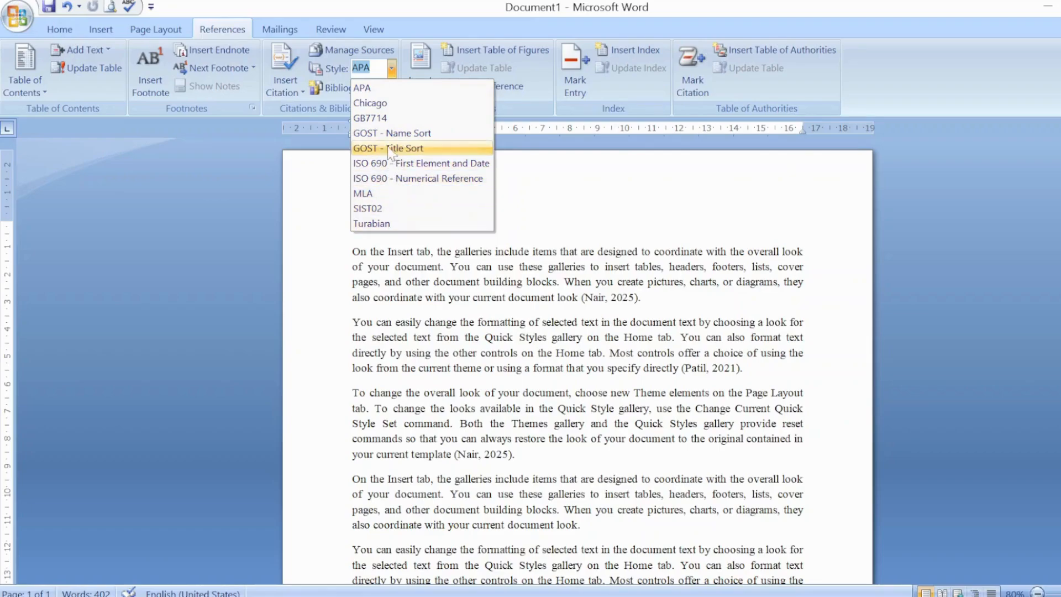
{"action": "left_click", "coordinate": [385, 104]}
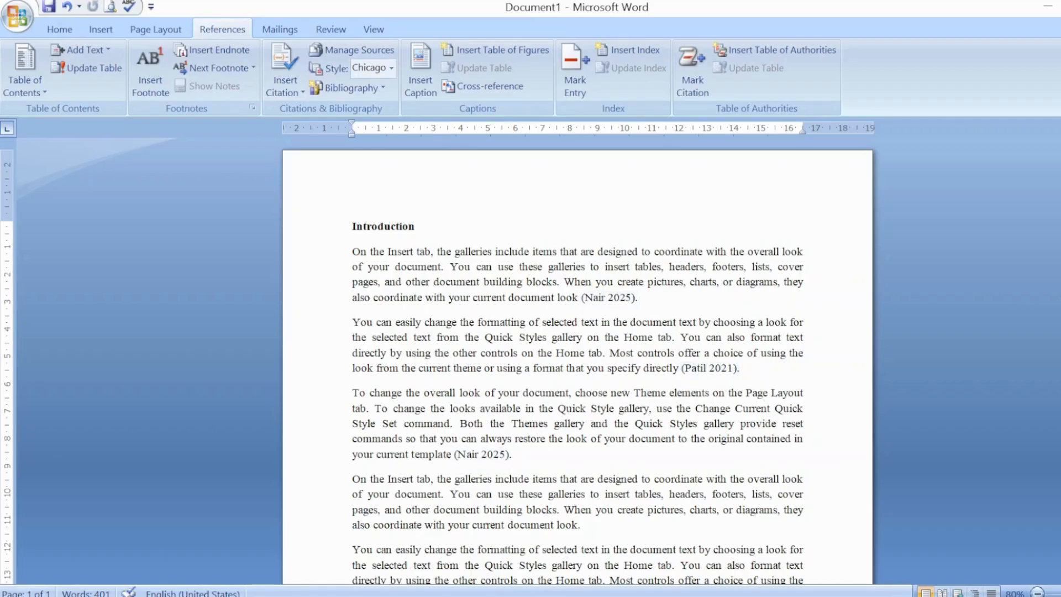
{"action": "scroll", "coordinate": [577, 359], "scroll_direction": "down", "scroll_amount": 8}
{"action": "left_click", "coordinate": [428, 380]}
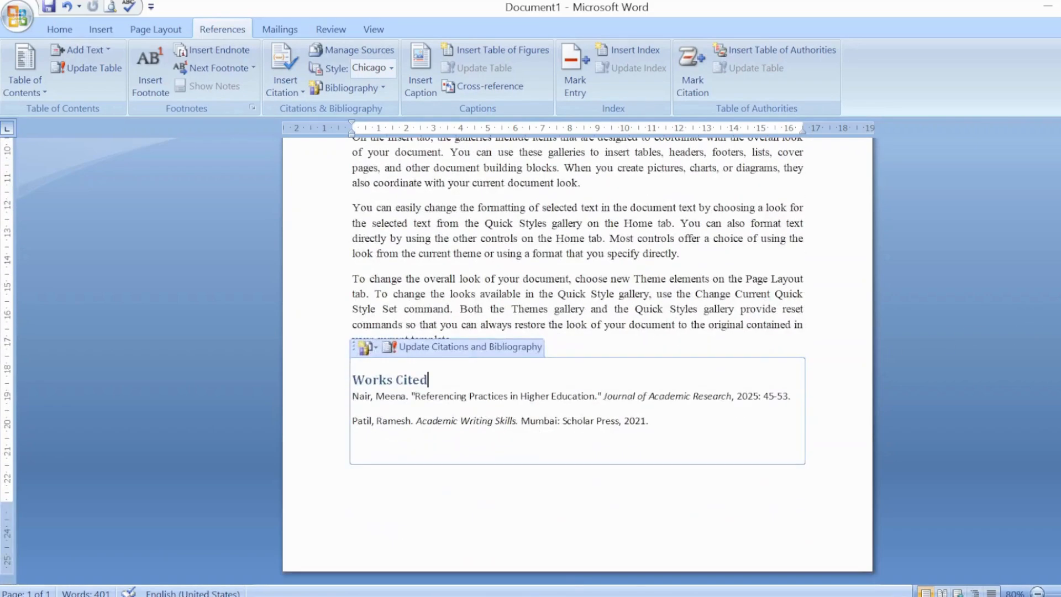